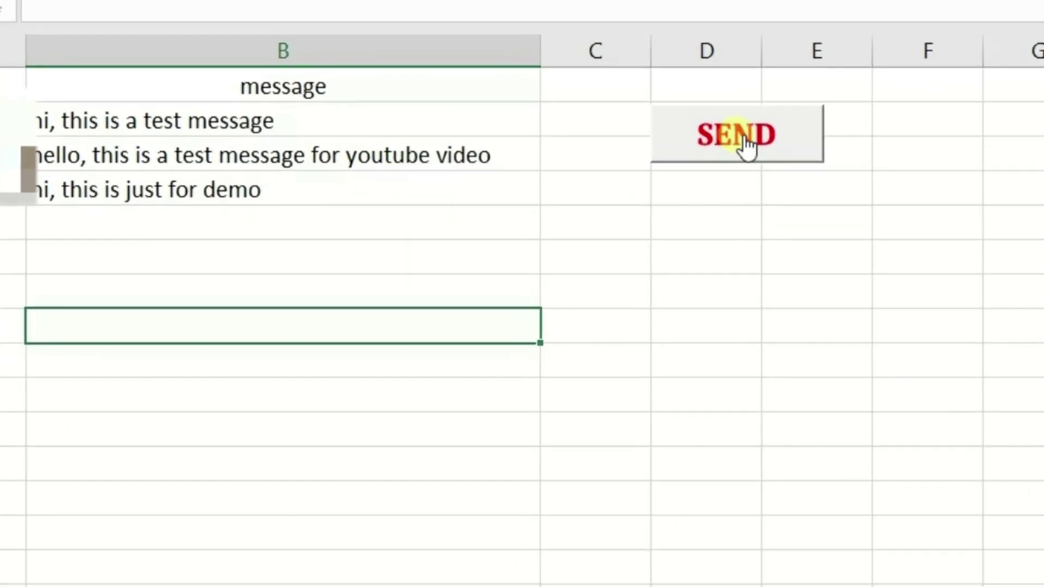
Run the SEND macro and allow the browser prompt so WhatsApp sends 'hi, this is a test message'.
{"action": "left_click", "coordinate": [745, 144]}
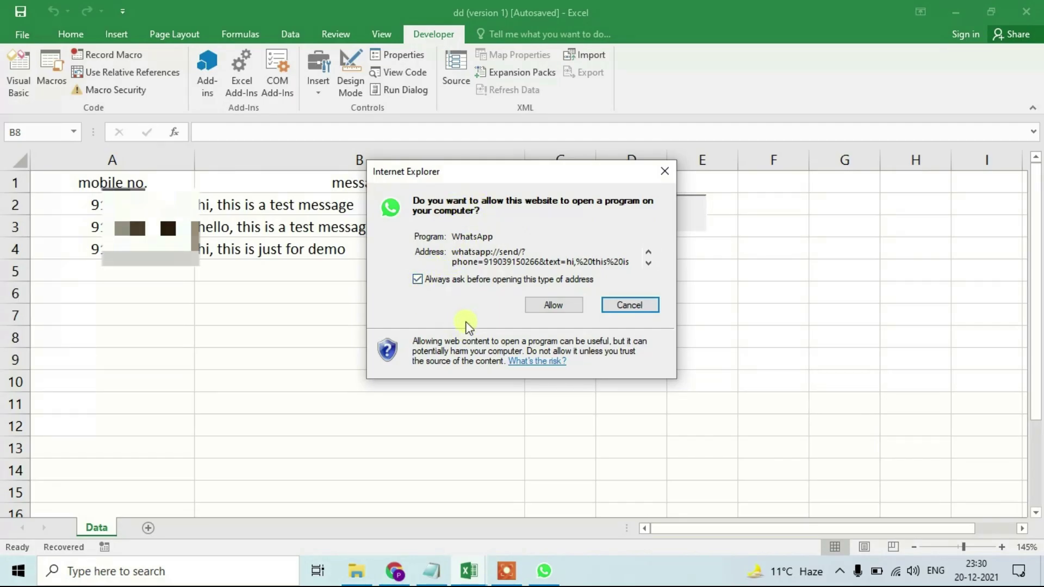
{"action": "left_click", "coordinate": [552, 305]}
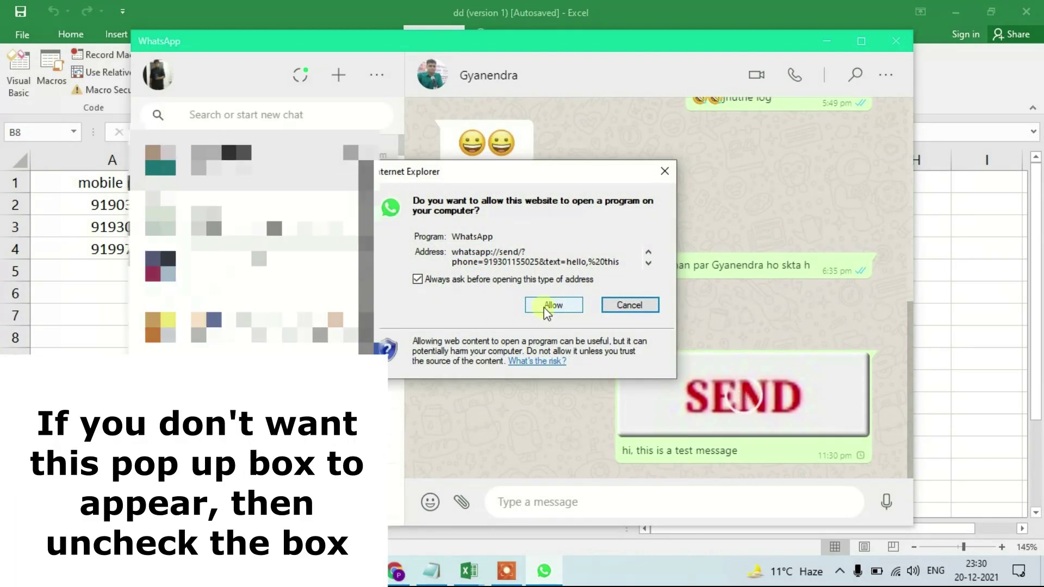
Allow WhatsApp for the second and third numbers, send 'hi, this is just for demo', then minimise to the desktop.
{"action": "left_click", "coordinate": [543, 308]}
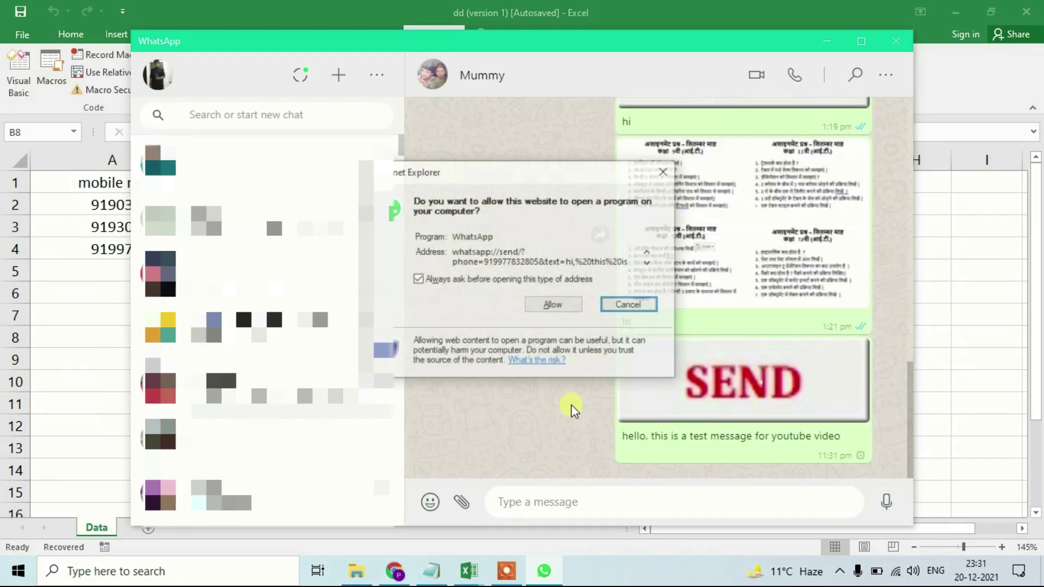
{"action": "left_click", "coordinate": [552, 306]}
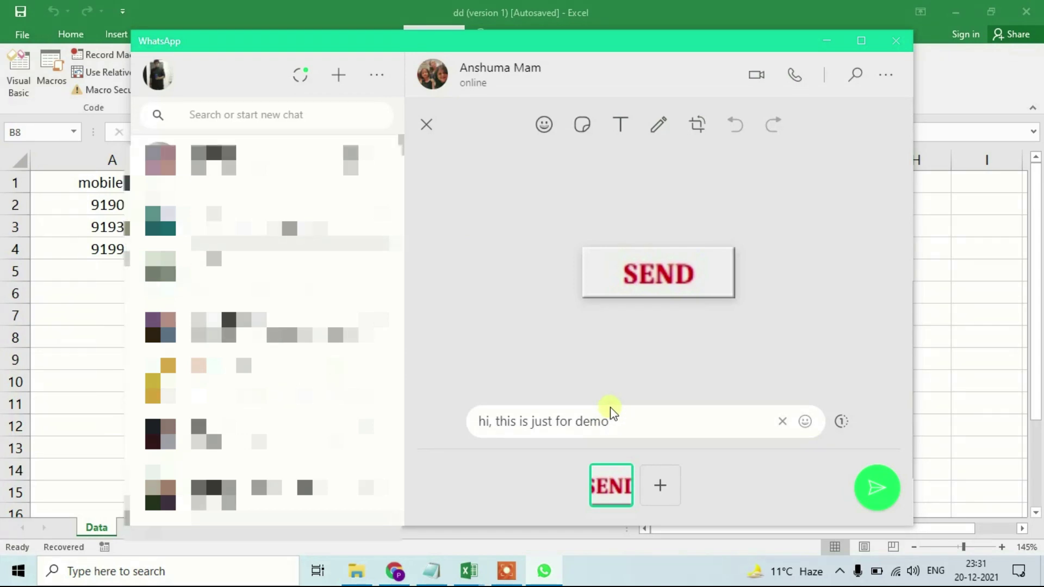
{"action": "key", "text": "Return"}
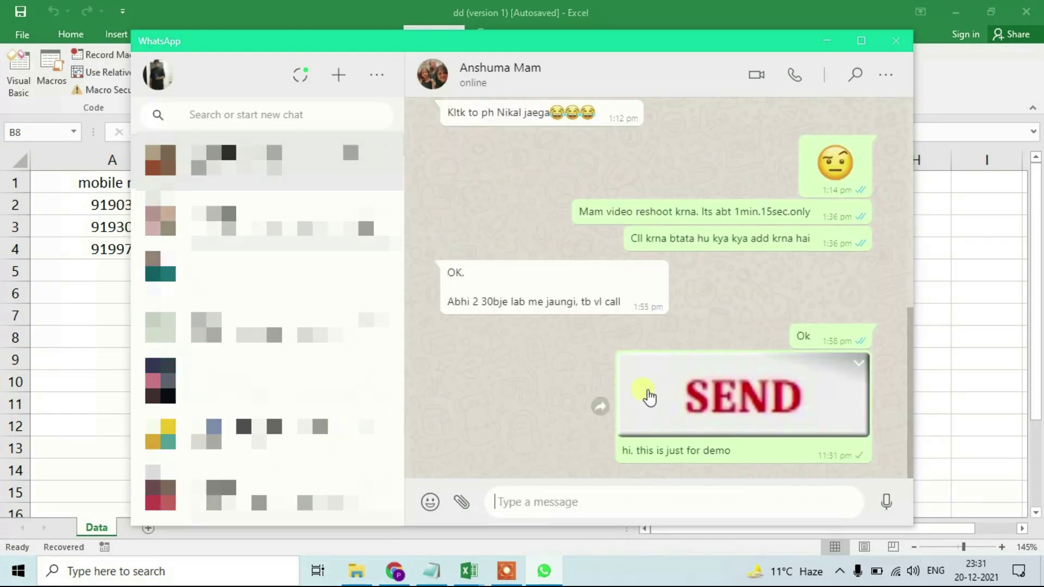
{"action": "left_click", "coordinate": [827, 41]}
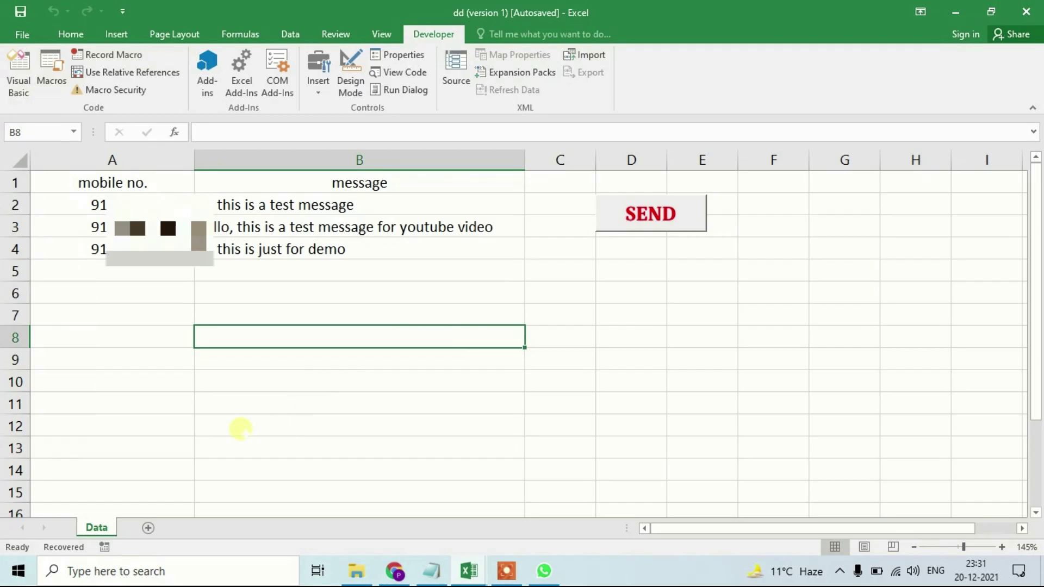
{"action": "key", "text": "super+d"}
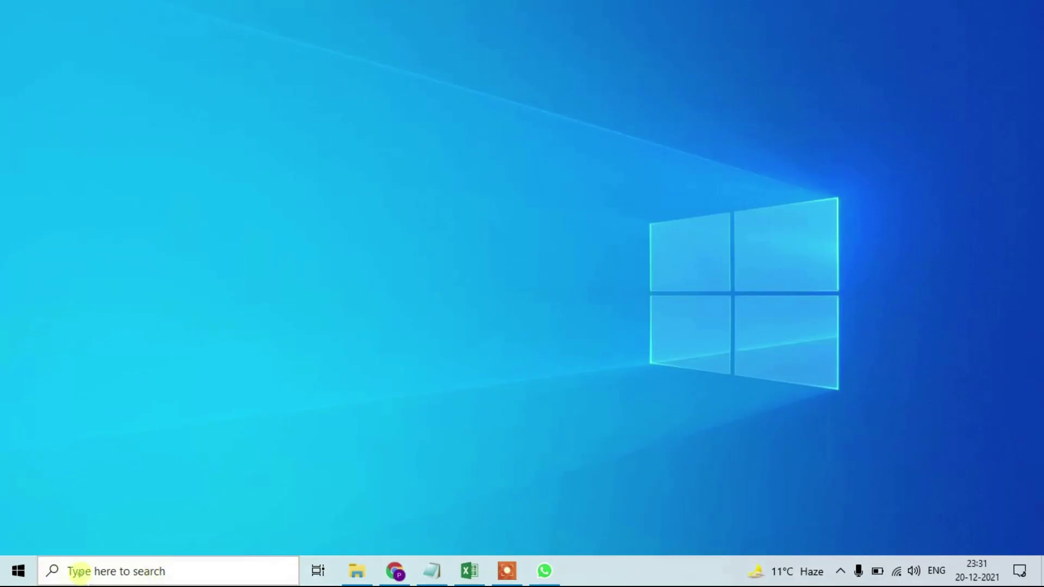
Search 'excel' from the taskbar, launch Excel 2016 and maximise the new blank workbook.
{"action": "left_click", "coordinate": [81, 575]}
{"action": "type", "text": "excel"}
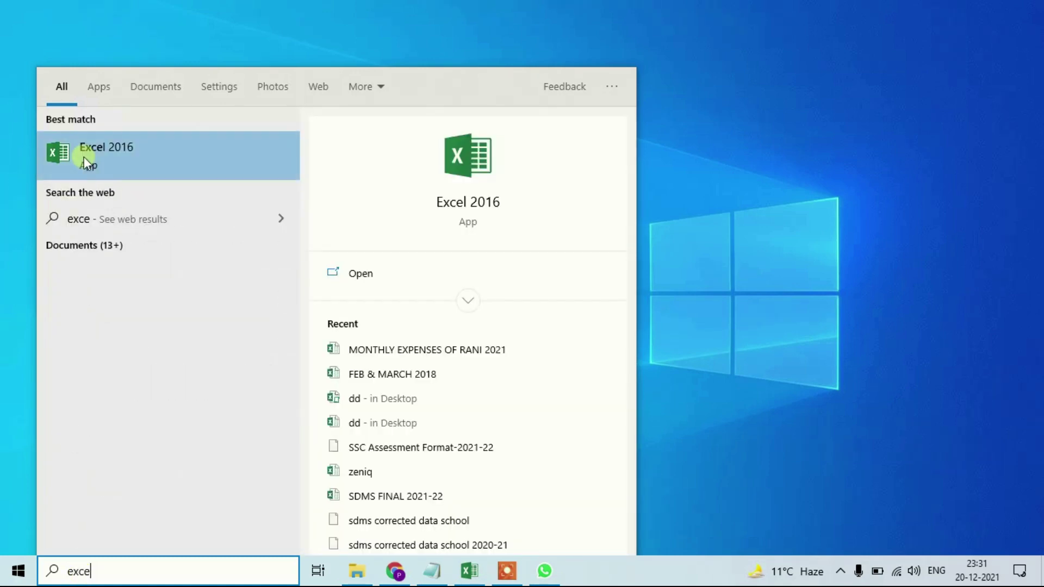
{"action": "left_click", "coordinate": [83, 158]}
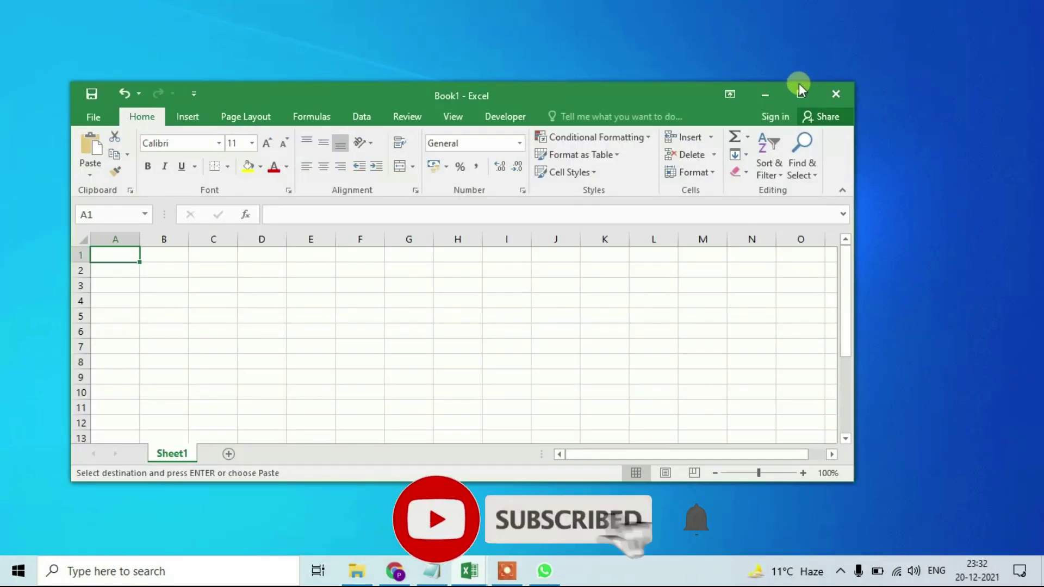
{"action": "left_click", "coordinate": [799, 87]}
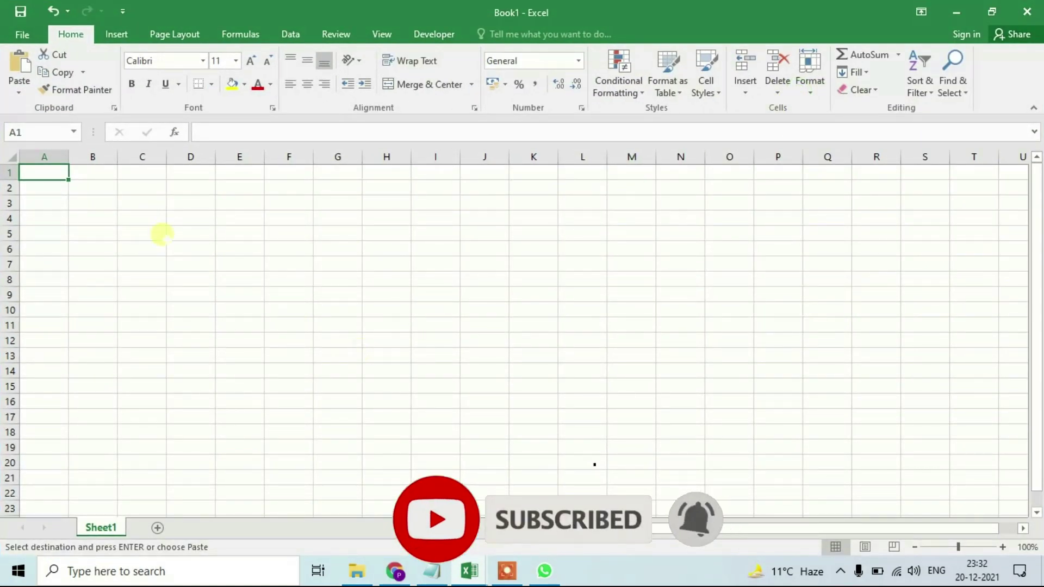
{"action": "left_click", "coordinate": [21, 35]}
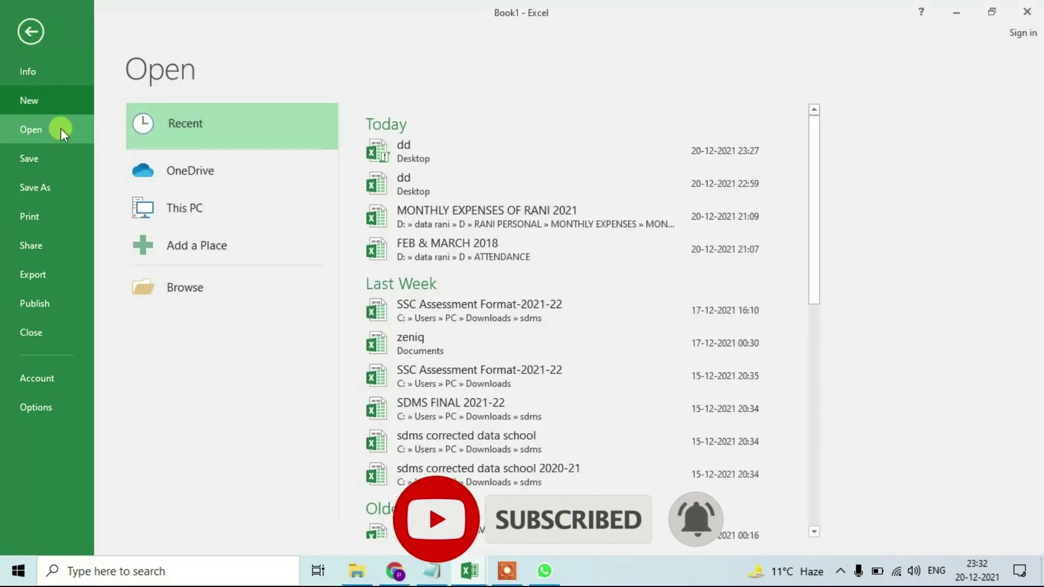
Save Book1 to Documents using the Excel Macro-Enabled Workbook file type.
{"action": "left_click", "coordinate": [48, 187]}
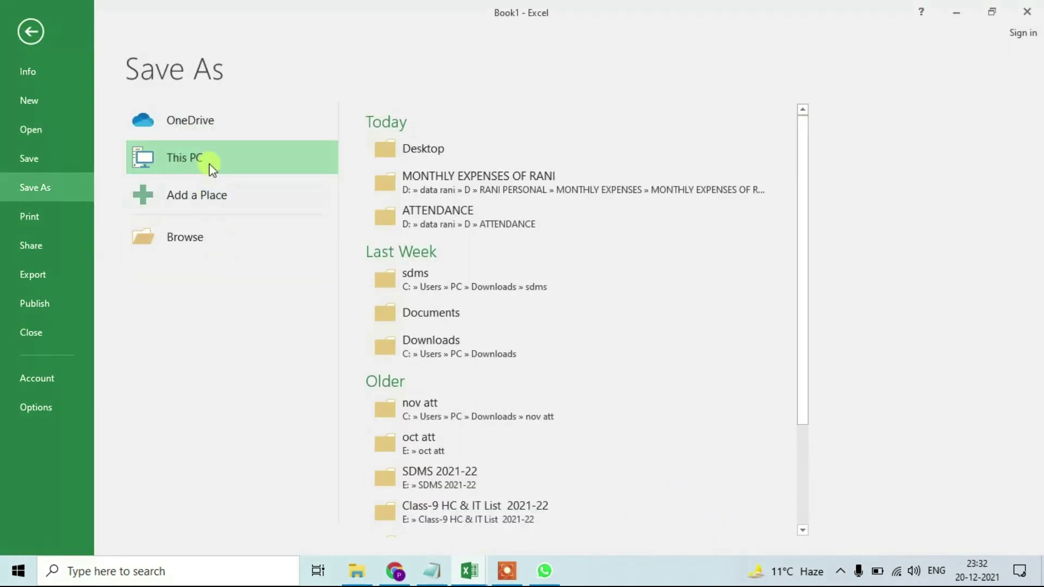
{"action": "double_click", "coordinate": [200, 158]}
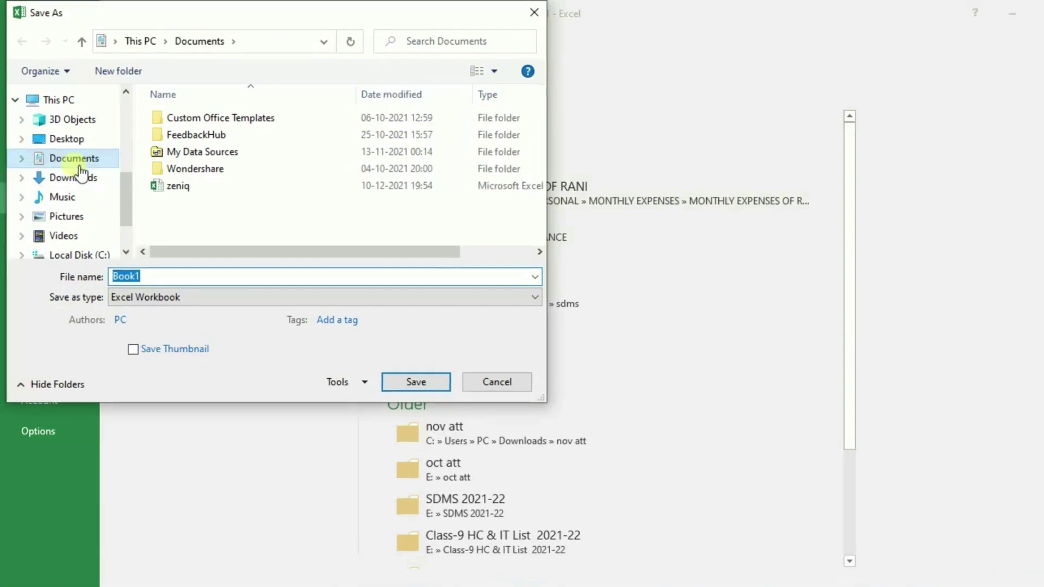
{"action": "double_click", "coordinate": [172, 306]}
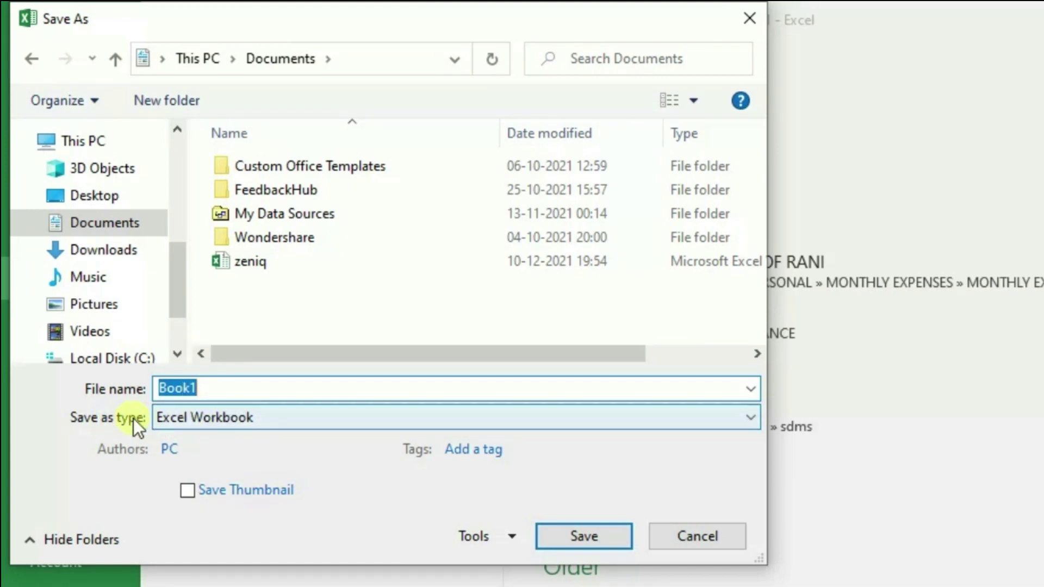
{"action": "left_click", "coordinate": [194, 416]}
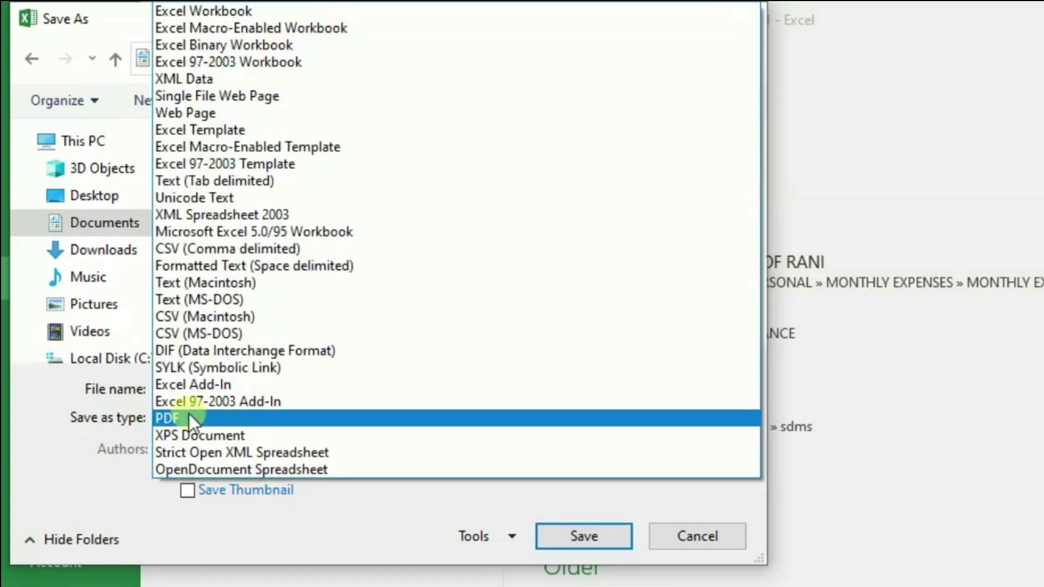
{"action": "left_click", "coordinate": [257, 30]}
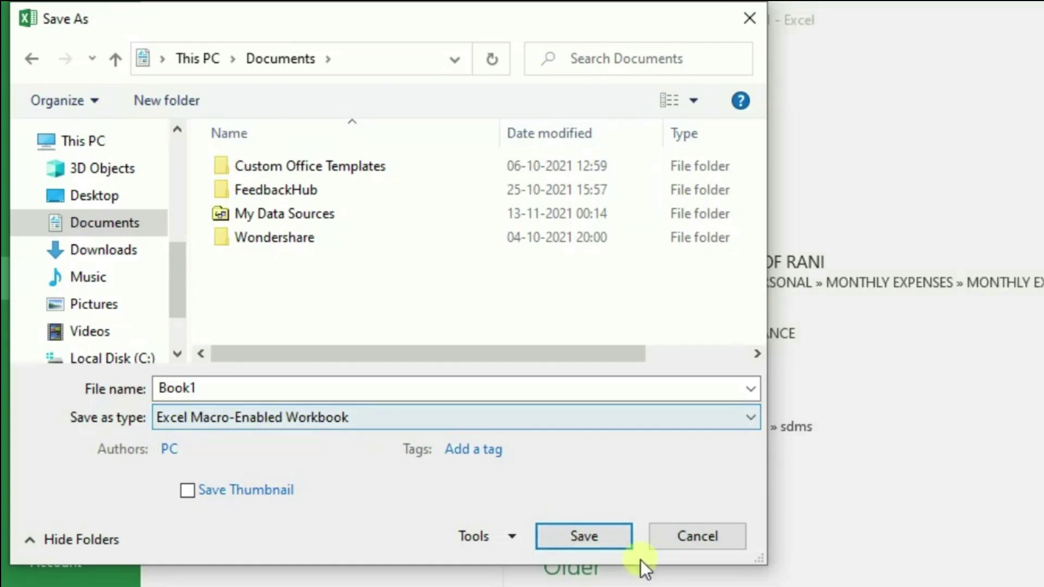
{"action": "left_click", "coordinate": [593, 535]}
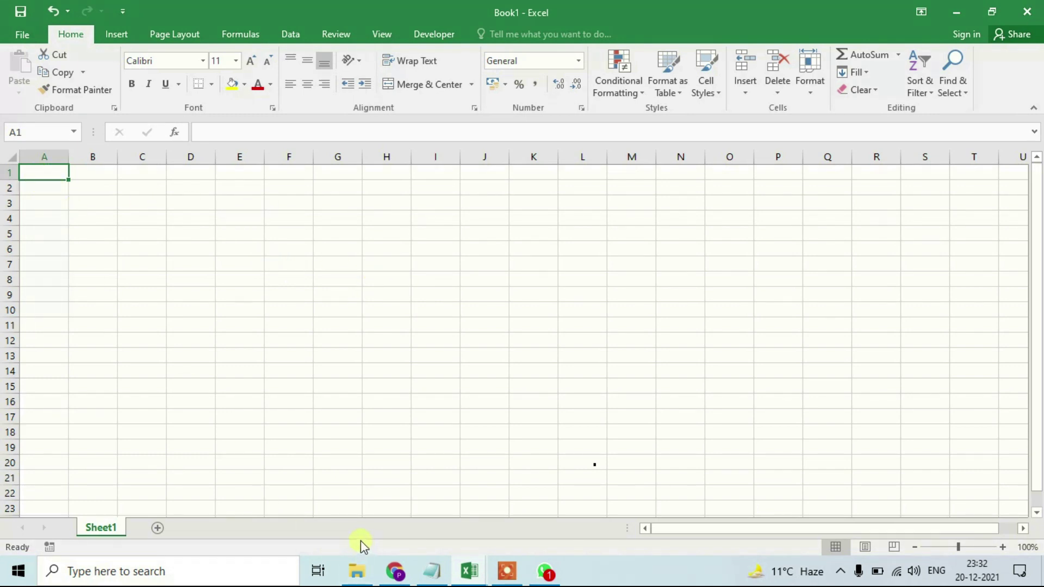
Bring in the mobile no./message table, show the Developer tab, and open Book1's File Info page.
{"action": "left_click", "coordinate": [468, 571]}
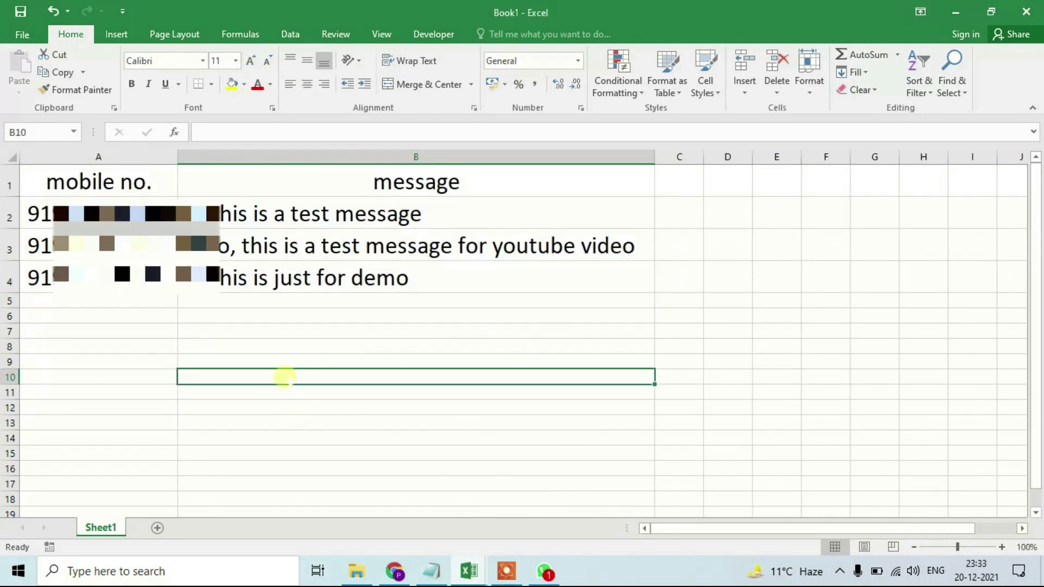
{"action": "left_click", "coordinate": [278, 359]}
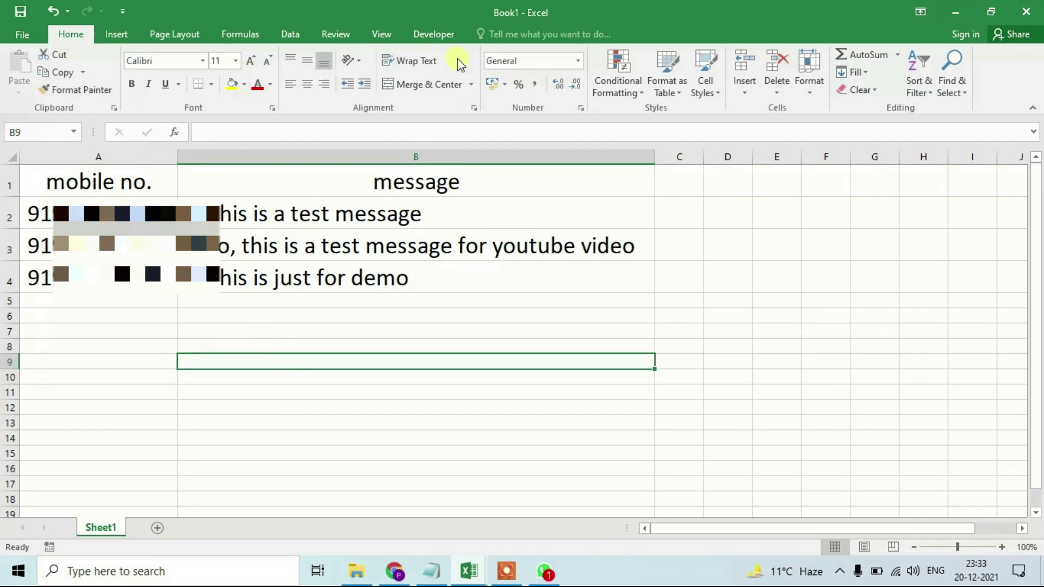
{"action": "left_click", "coordinate": [433, 36]}
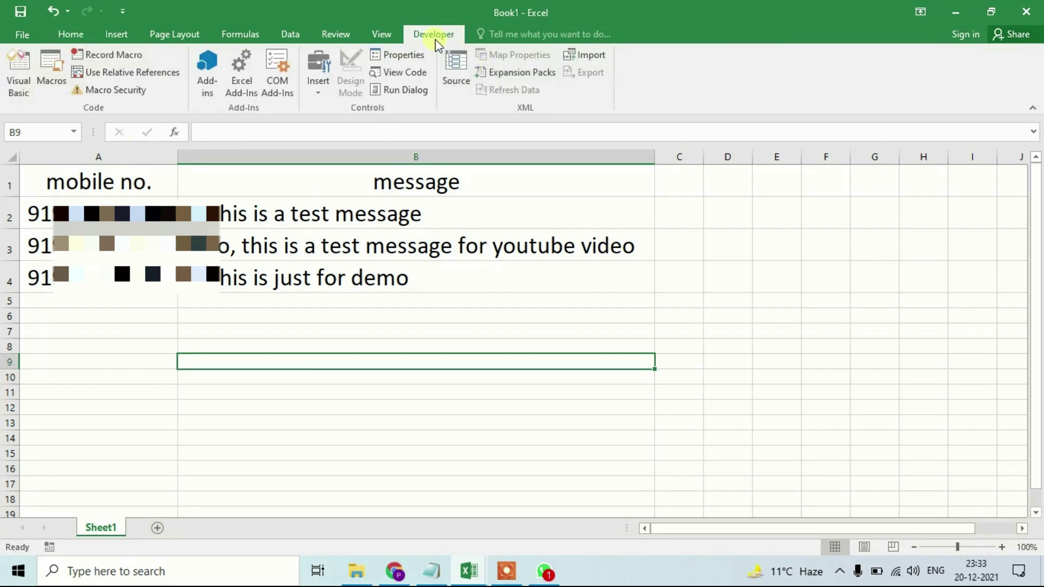
{"action": "left_click", "coordinate": [17, 32]}
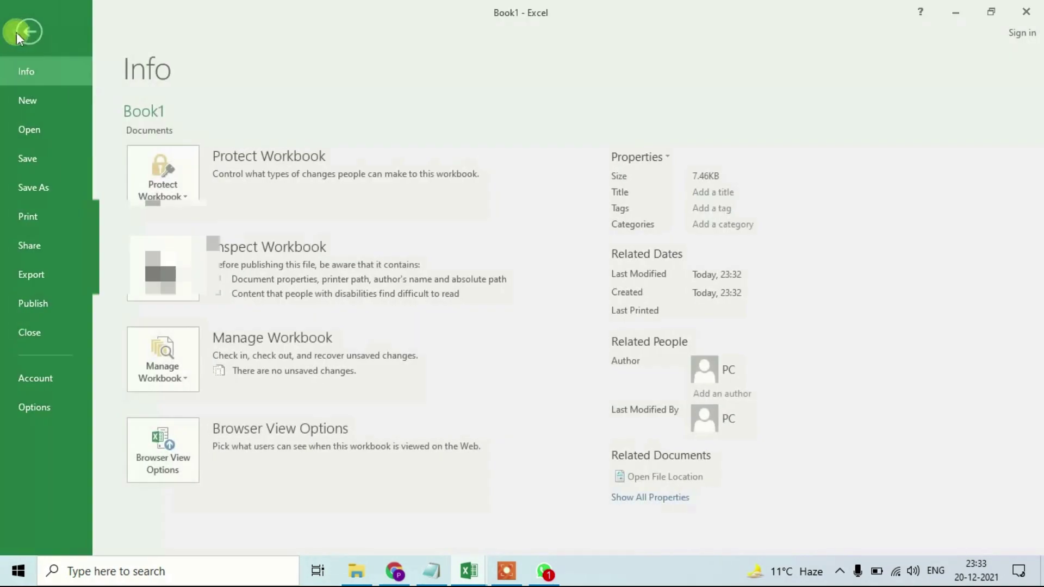
{"action": "left_click", "coordinate": [51, 402]}
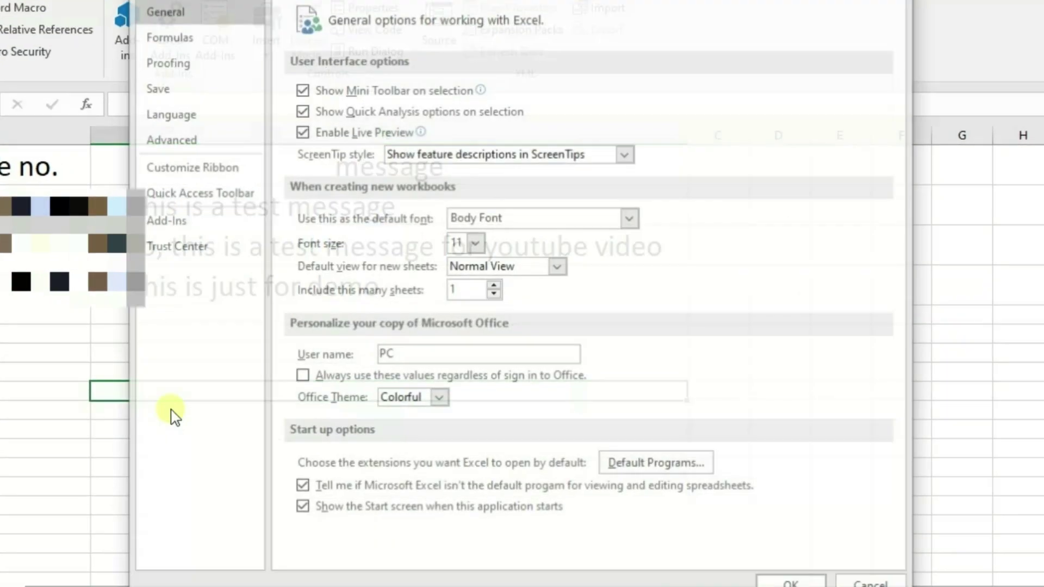
{"action": "left_click", "coordinate": [144, 168]}
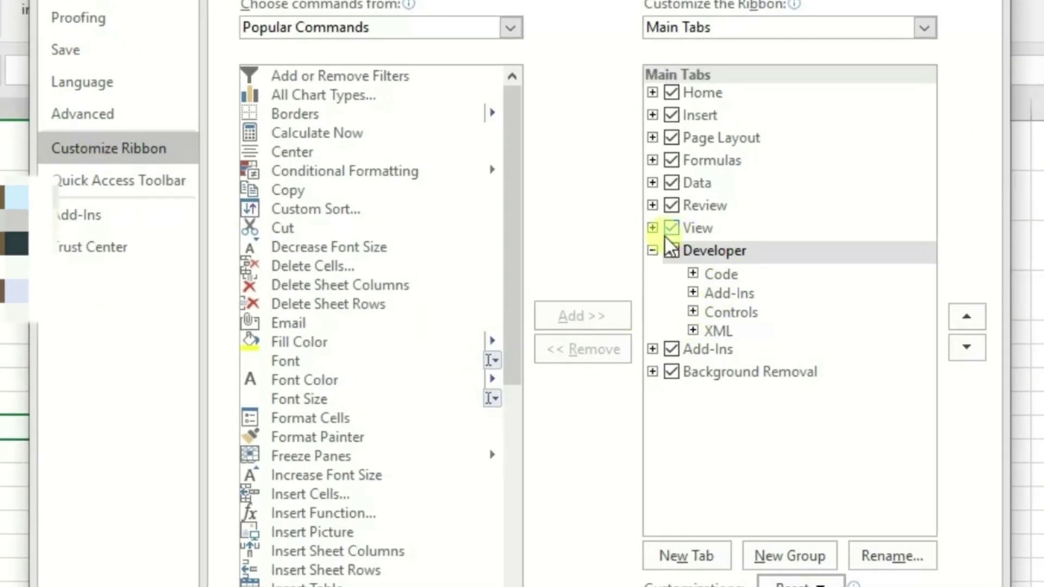
{"action": "left_click", "coordinate": [668, 249]}
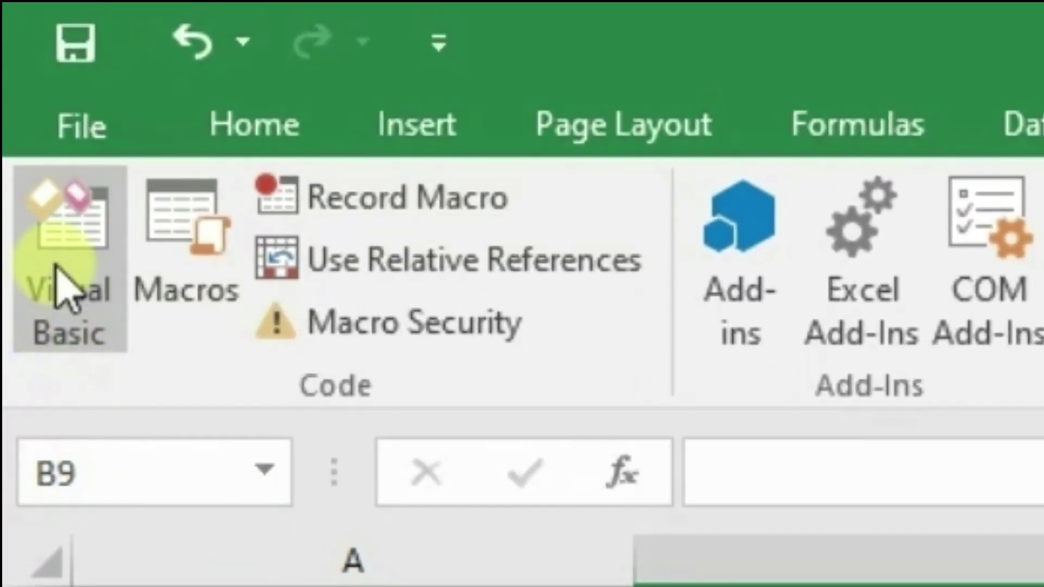
{"action": "left_click", "coordinate": [61, 272]}
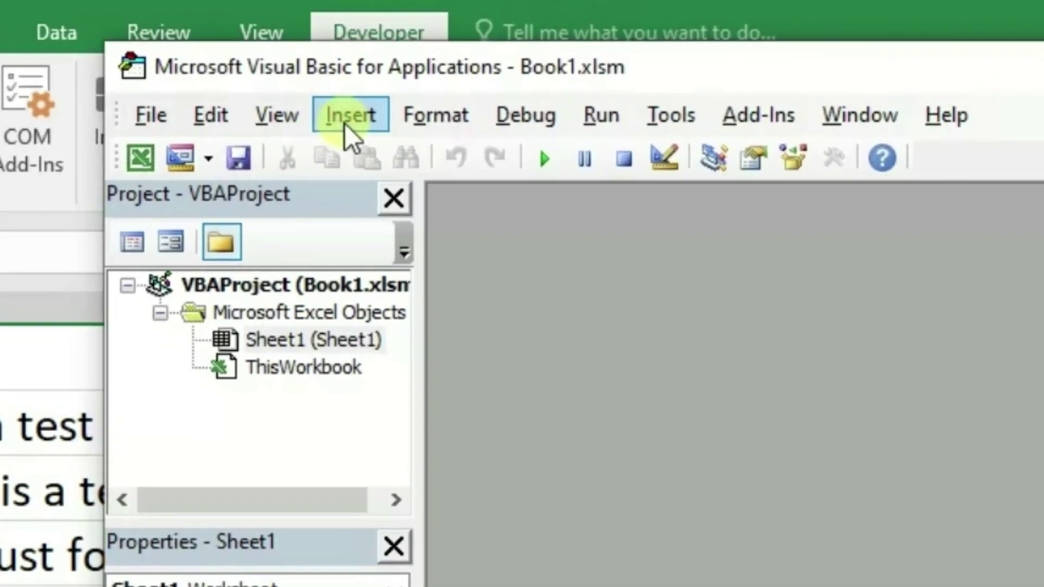
Insert a new module, paste the WhatsAppMsg macro from Notepad, and delete the stray 'excel to whatsapp' line.
{"action": "left_click", "coordinate": [395, 87]}
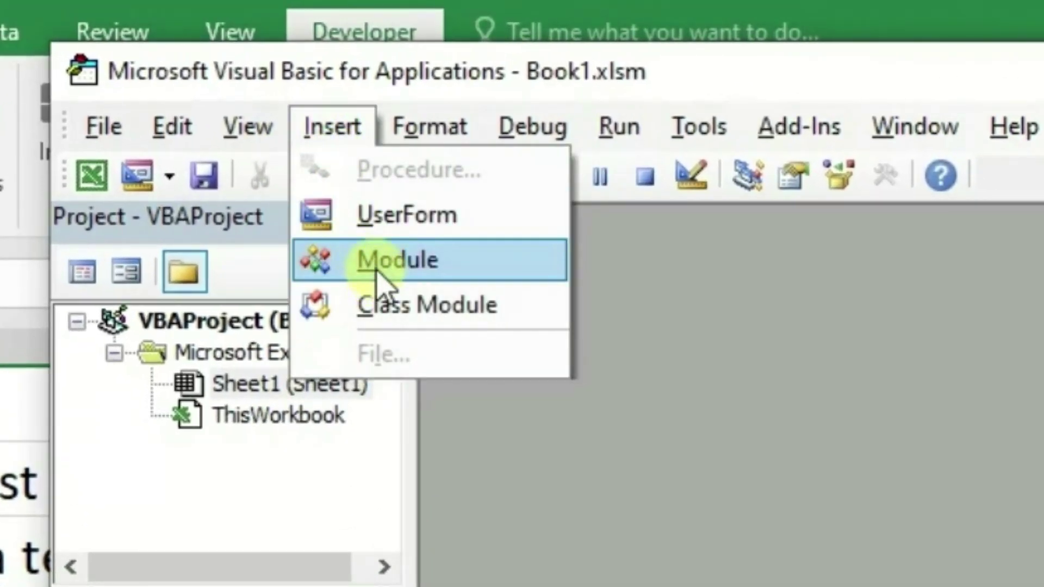
{"action": "left_click", "coordinate": [365, 261]}
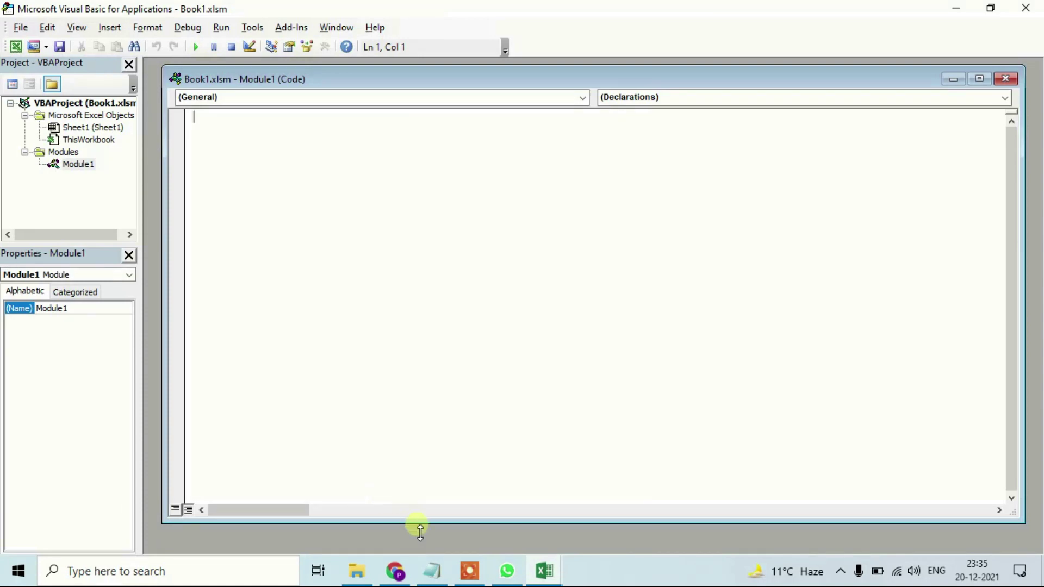
{"action": "left_click", "coordinate": [433, 571]}
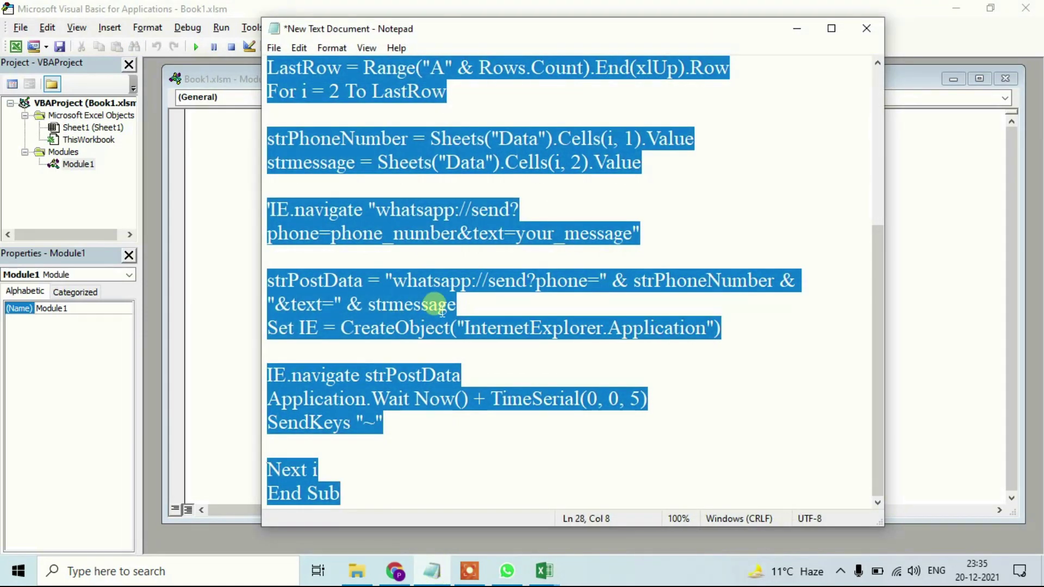
{"action": "key", "text": "alt+Tab"}
{"action": "type", "text": "excel to whatsapp  Sub WhatsAppMsg() Dim LastRow As Long Dim i As Integer Dim strip As String Dim strPhoneNumber As String Dim strmessage As String Dim strPostData As String Dim IE As Object  LastRow = Range(\"A\" & Rows.Count).End(xlUp).Row For i = 2 To LastRow  strPhoneNumber = Sheets(\"Data\").Cells(i, 1).Value strmessage = Sheets(\"Data\").Cells(i, 2).Value  'IE.navigate \"whatsapp://send?phone=phone_number&text=your_message\"  strPostData = \"whatsapp://send?phone=\" & strPhoneNumber & \"&text=\" & strmessage Set IE = CreateObject(\"InternetExplorer.Application\")  IE.navigate strPostData Application.Wait Now() + TimeSerial(0, 0, 5) SendKeys \"~\"  Next i End Sub"}
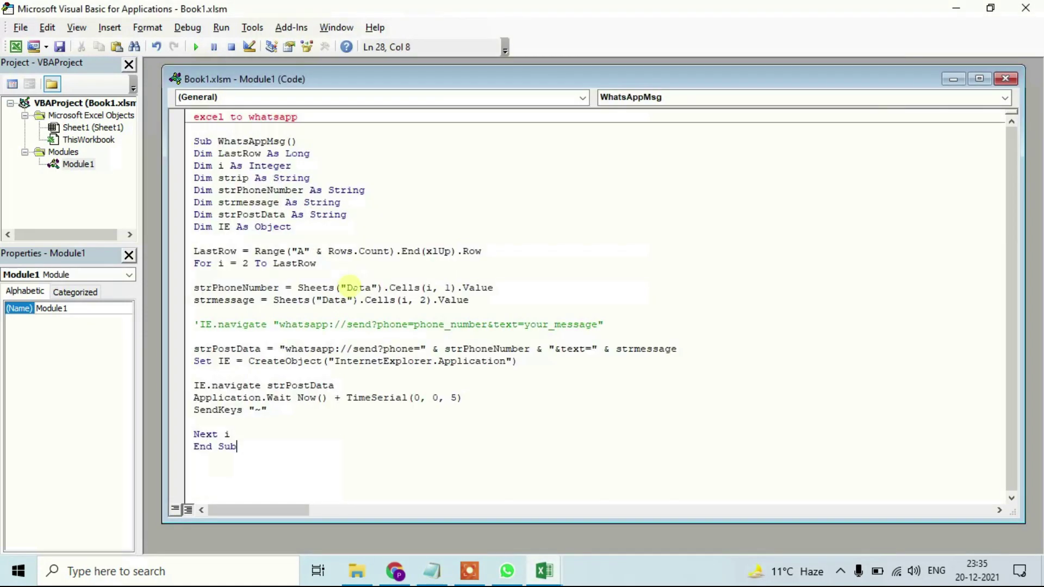
{"action": "left_click_drag", "start_coordinate": [298, 117], "coordinate": [193, 117]}
{"action": "key", "text": "Delete"}
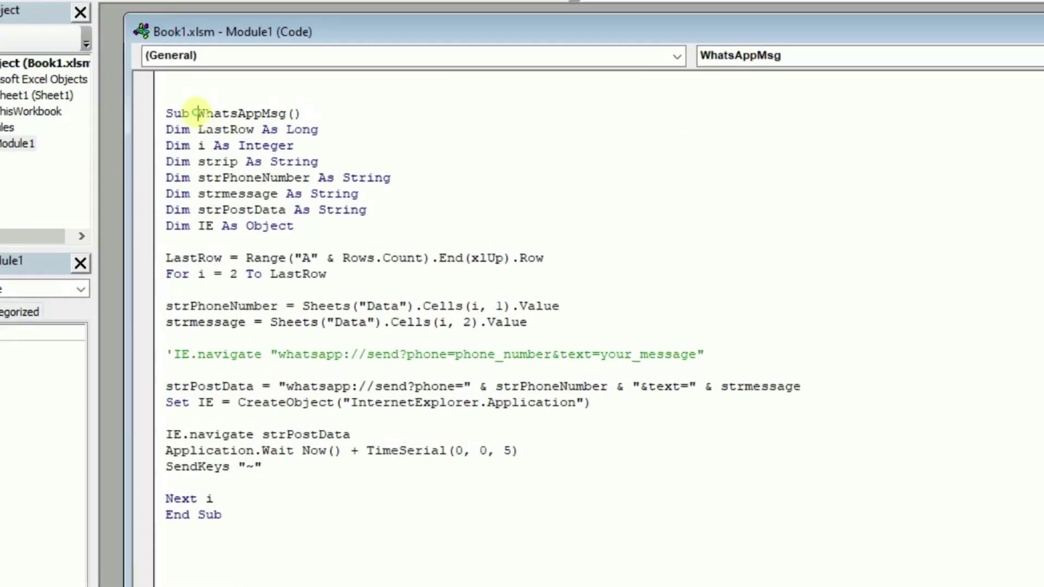
Highlight the WhatsAppMsg macro name and the variable declarations to point them out.
{"action": "left_click_drag", "start_coordinate": [218, 141], "coordinate": [285, 142]}
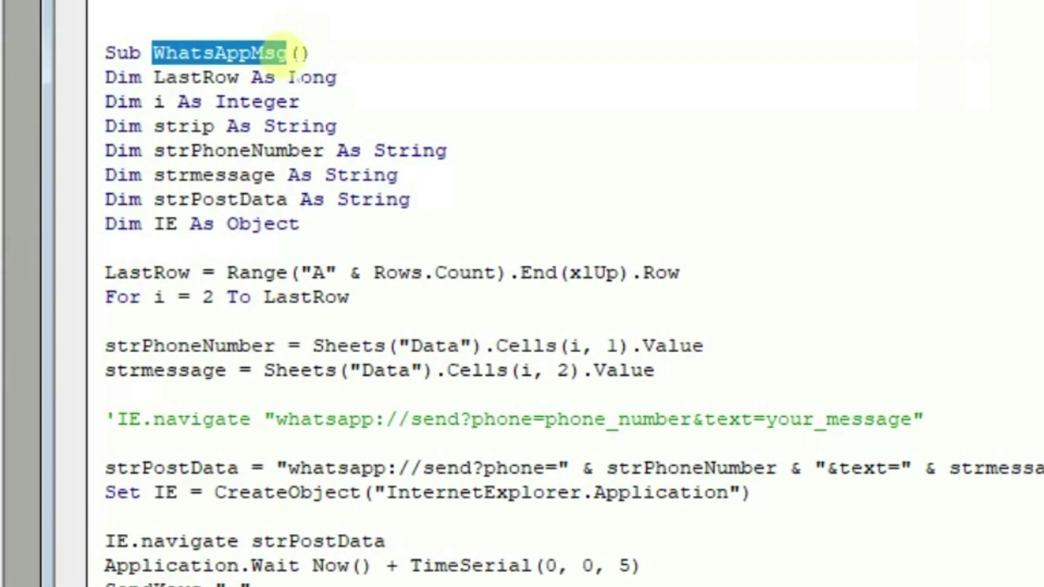
{"action": "left_click", "coordinate": [289, 53]}
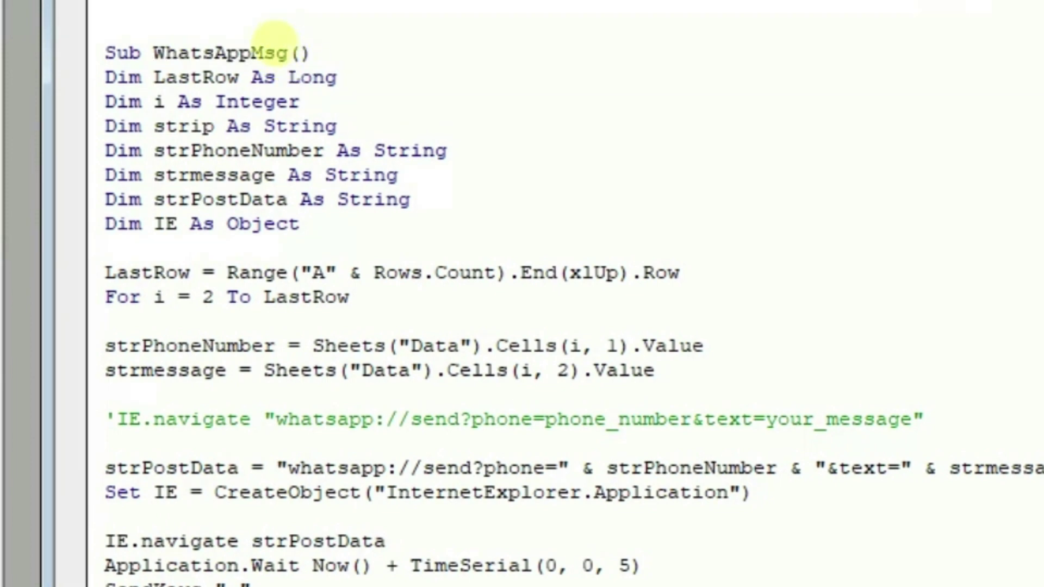
{"action": "mouse_move", "coordinate": [155, 77]}
{"action": "left_mouse_down"}
{"action": "mouse_move", "coordinate": [163, 149]}
{"action": "mouse_move", "coordinate": [288, 224]}
{"action": "left_mouse_up"}
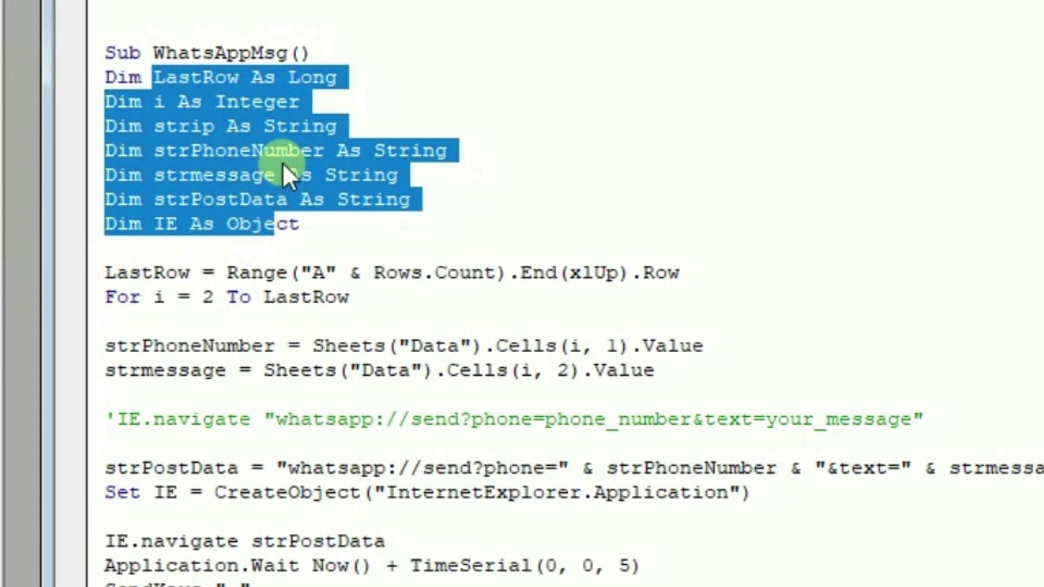
{"action": "left_click", "coordinate": [166, 273]}
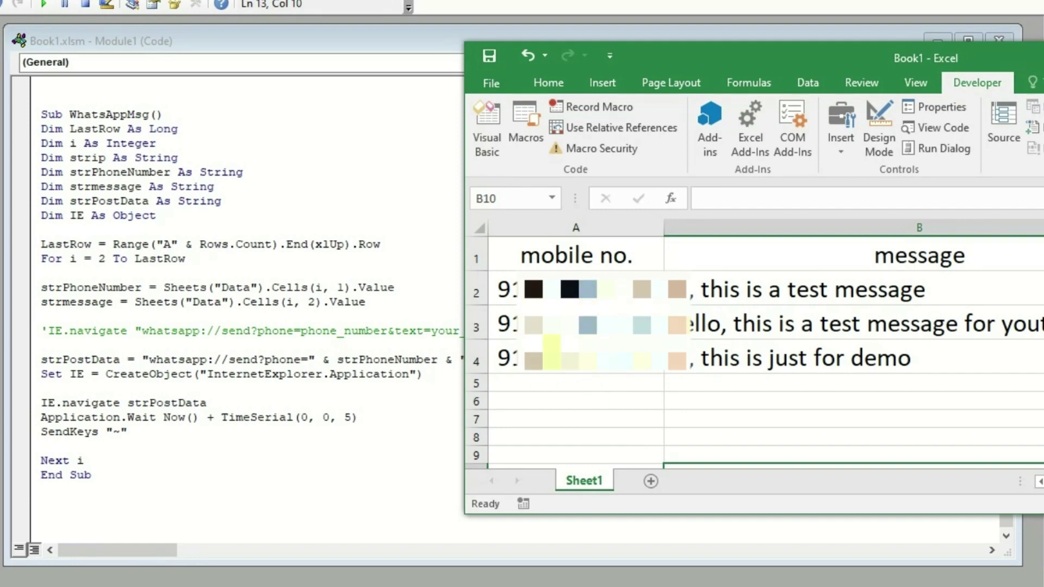
{"action": "left_click", "coordinate": [170, 412]}
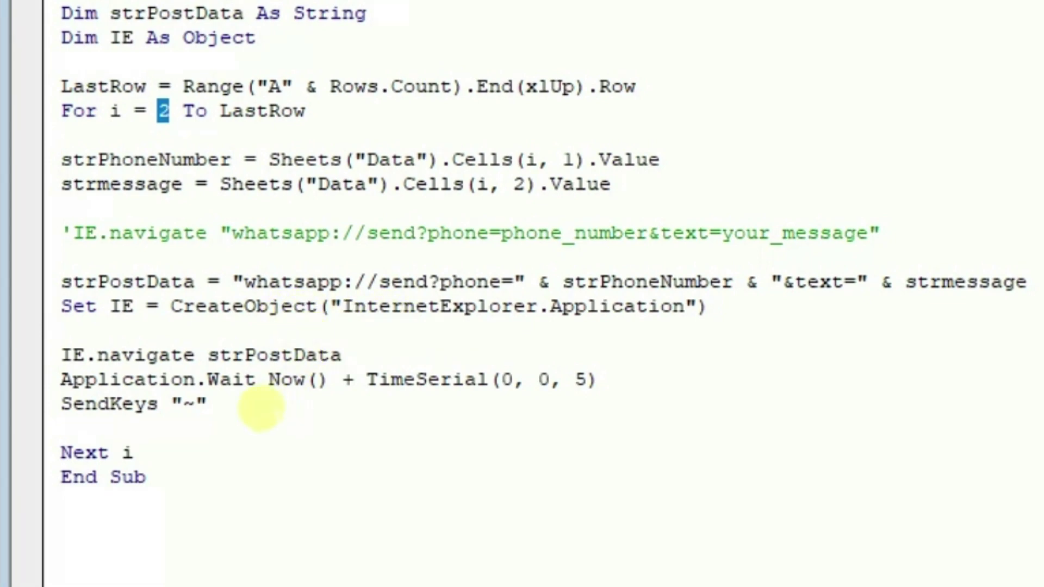
{"action": "left_click_drag", "start_coordinate": [59, 379], "coordinate": [597, 383]}
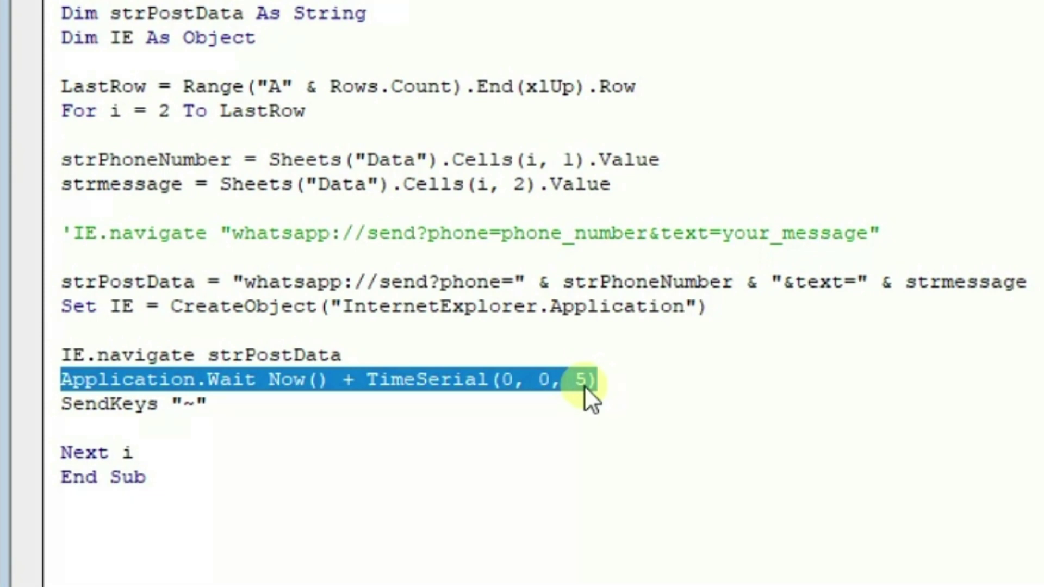
{"action": "left_click", "coordinate": [584, 384]}
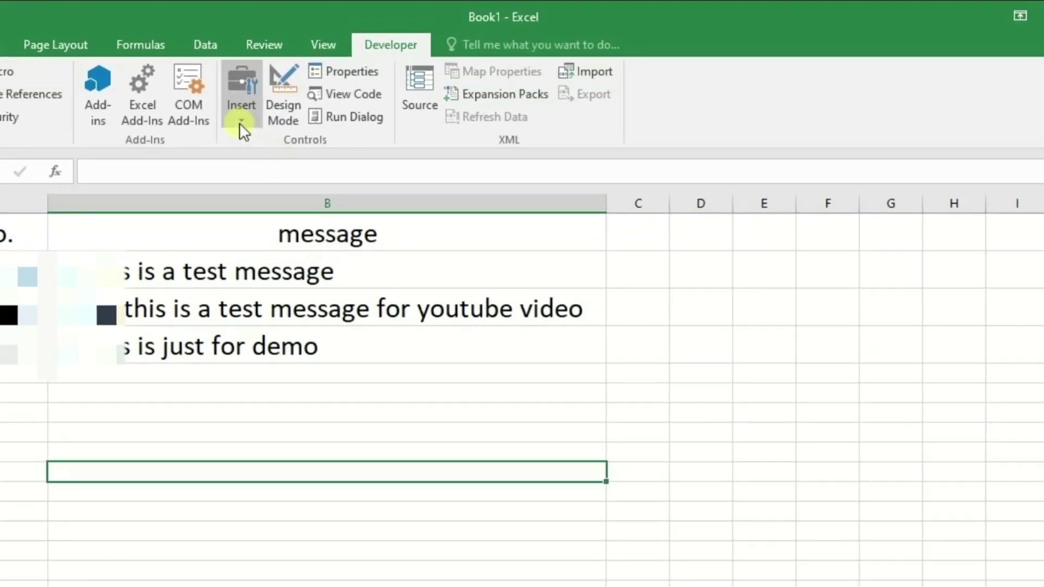
Draw a form-control button below the table, assign it WhatsAppMsg, and select its label text.
{"action": "left_click", "coordinate": [243, 123]}
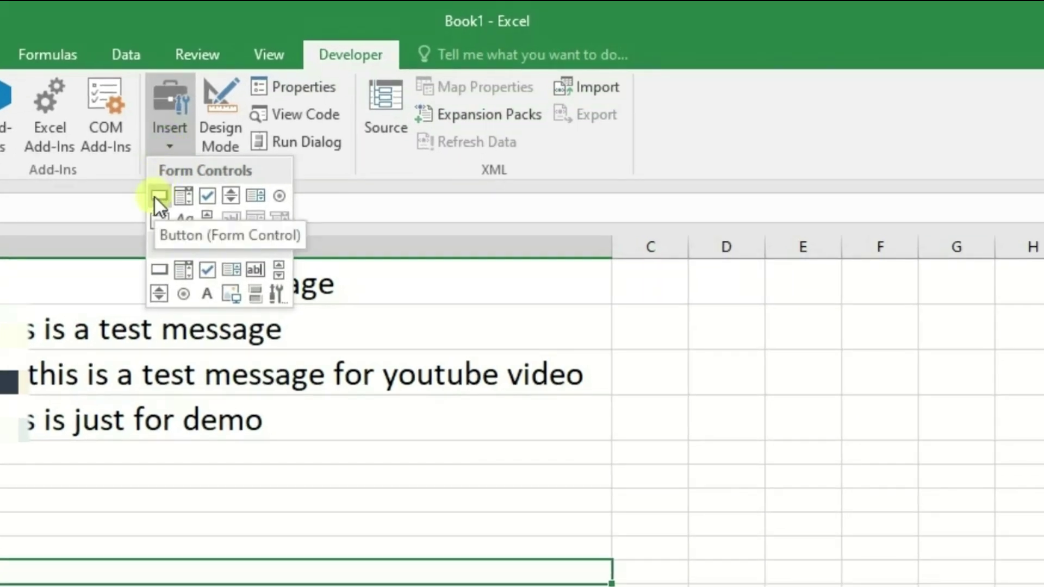
{"action": "left_click", "coordinate": [158, 197]}
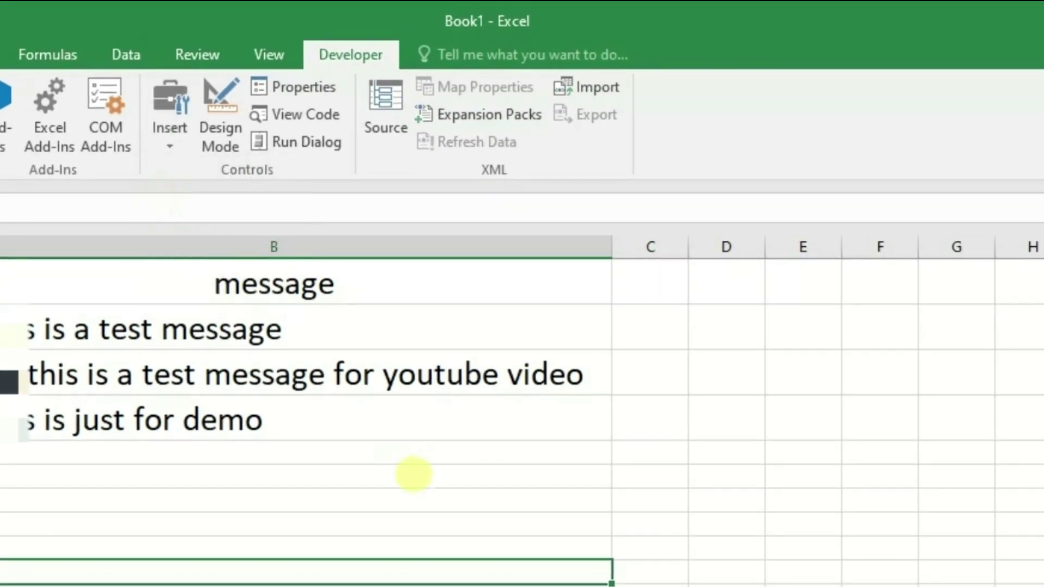
{"action": "left_click_drag", "start_coordinate": [38, 508], "coordinate": [339, 581]}
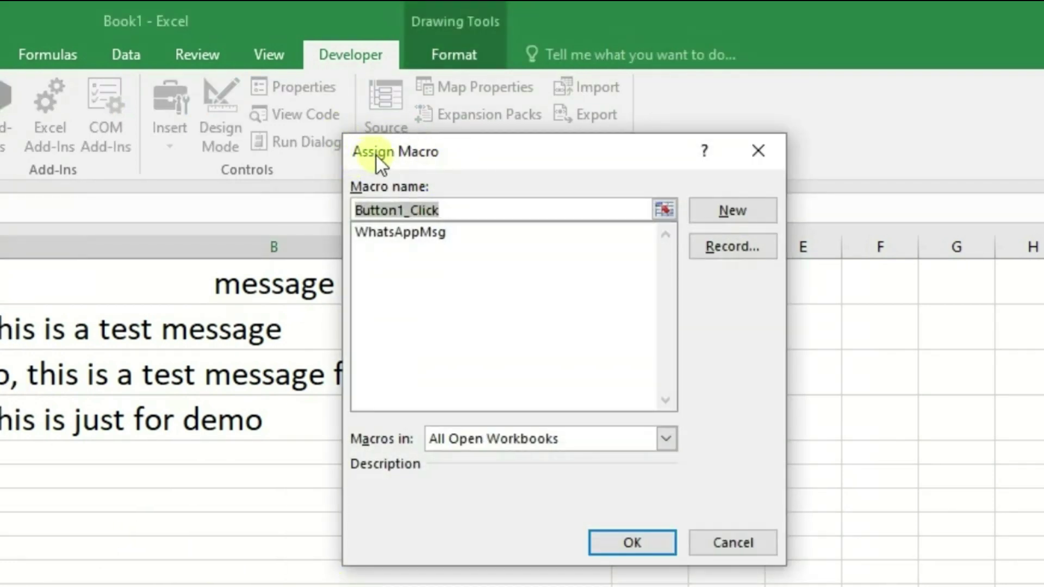
{"action": "left_click", "coordinate": [371, 234]}
{"action": "left_click", "coordinate": [631, 538]}
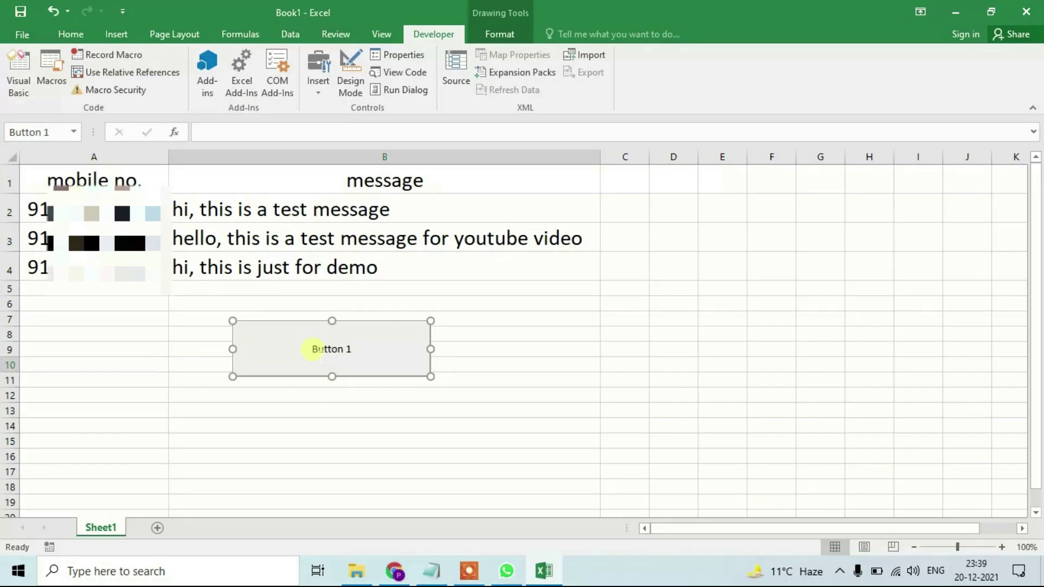
{"action": "left_click", "coordinate": [312, 349]}
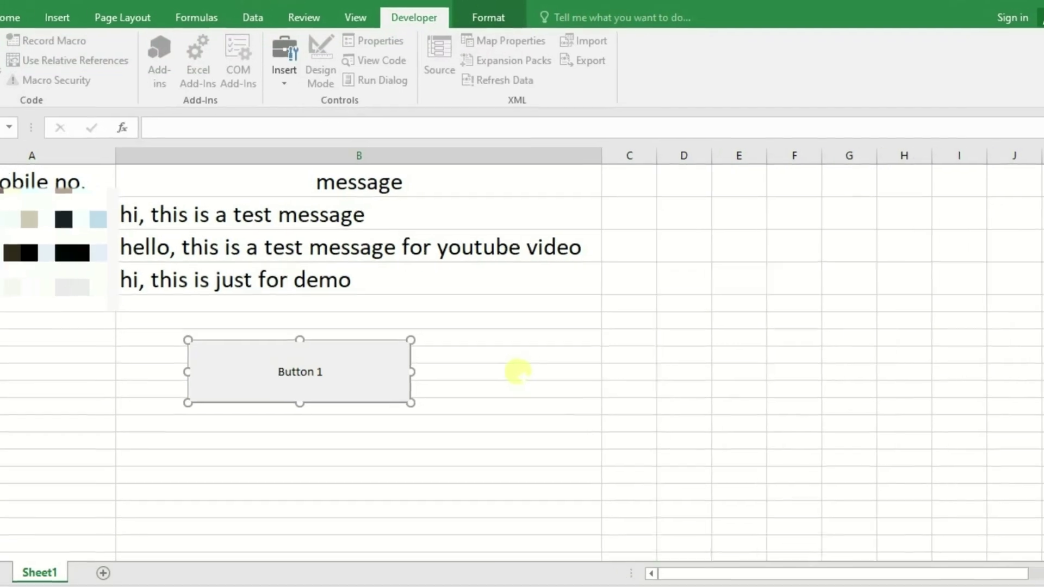
{"action": "key", "text": "ctrl+a"}
Relabel the button from 'Button 1' to 'send'.
{"action": "key", "text": "BackSpace"}
{"action": "type", "text": "send"}
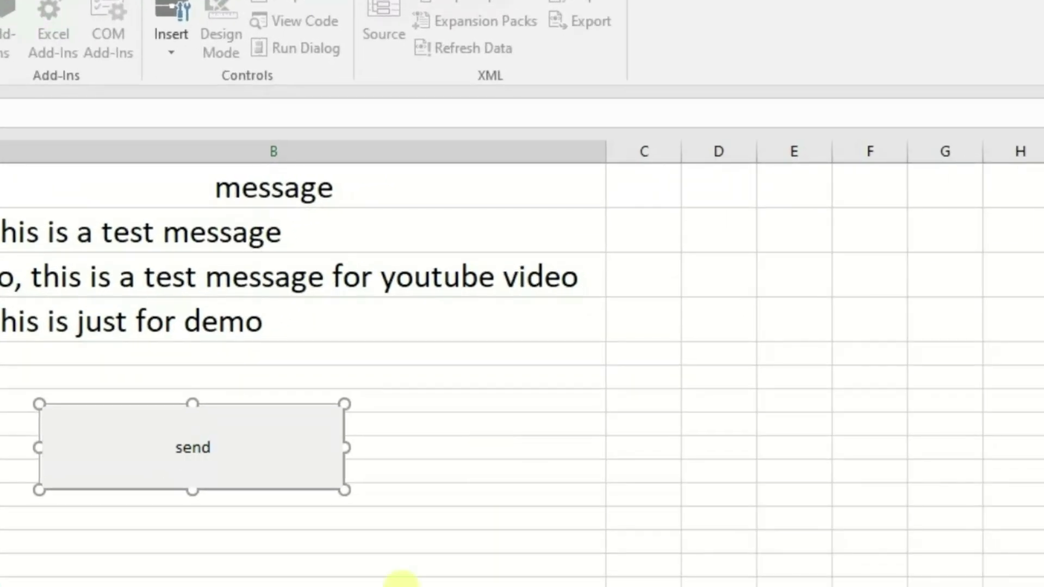
{"action": "left_click", "coordinate": [401, 577]}
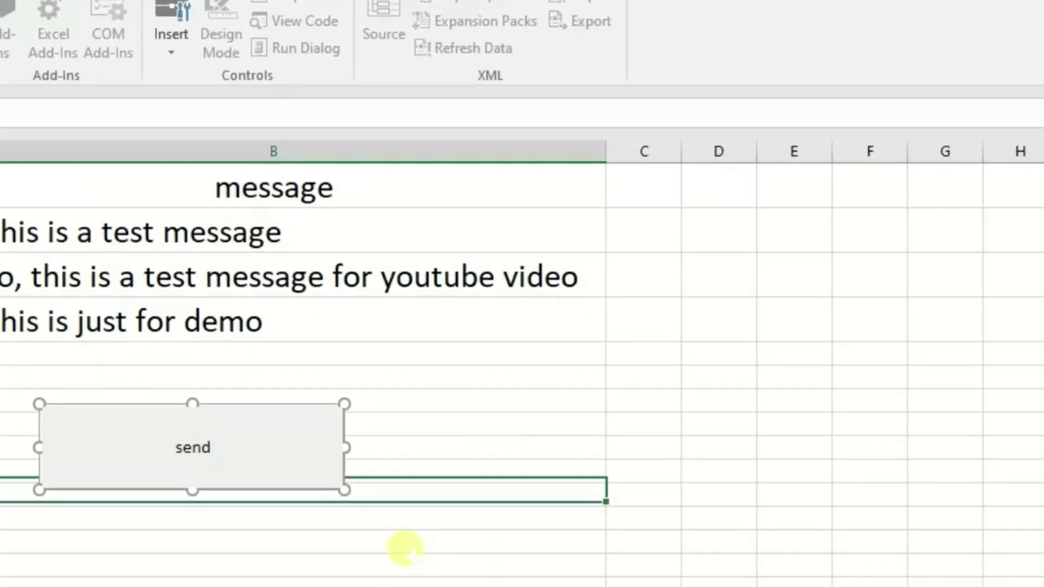
Format the send label as red, bold Agency FB at size 14.
{"action": "right_click", "coordinate": [216, 448]}
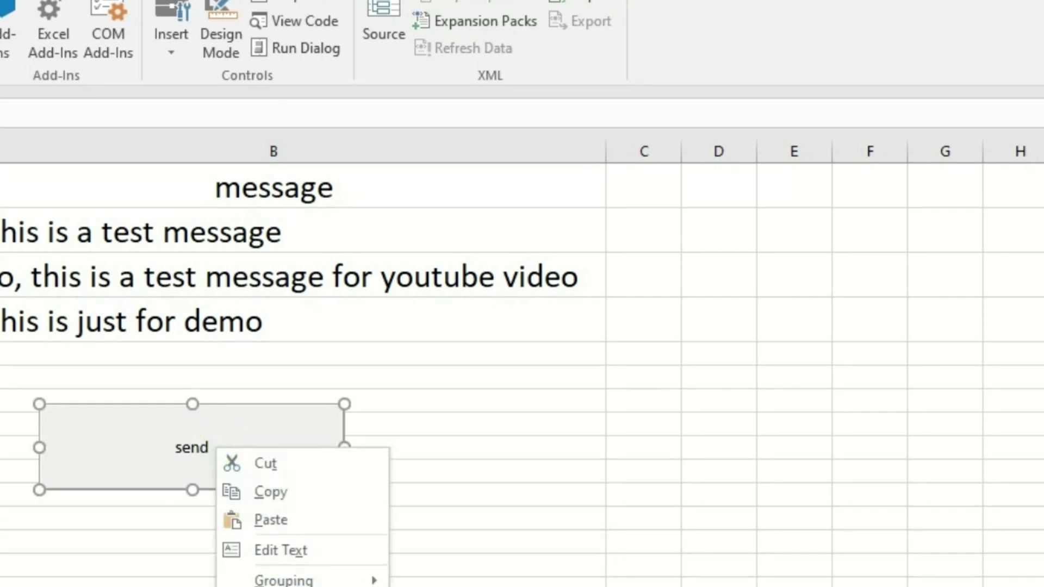
{"action": "key", "text": "f"}
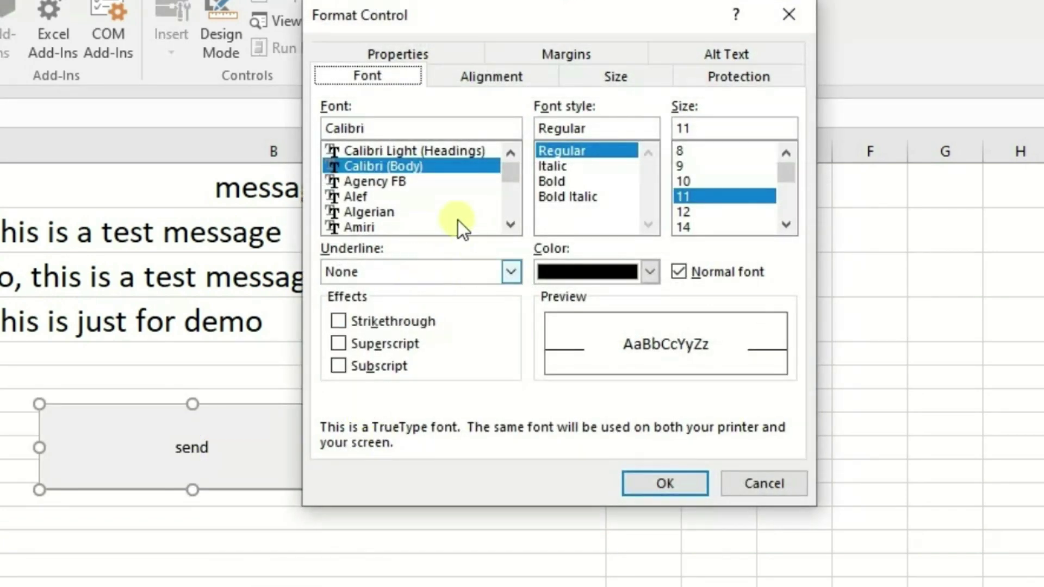
{"action": "left_click", "coordinate": [366, 185]}
{"action": "left_click", "coordinate": [650, 272]}
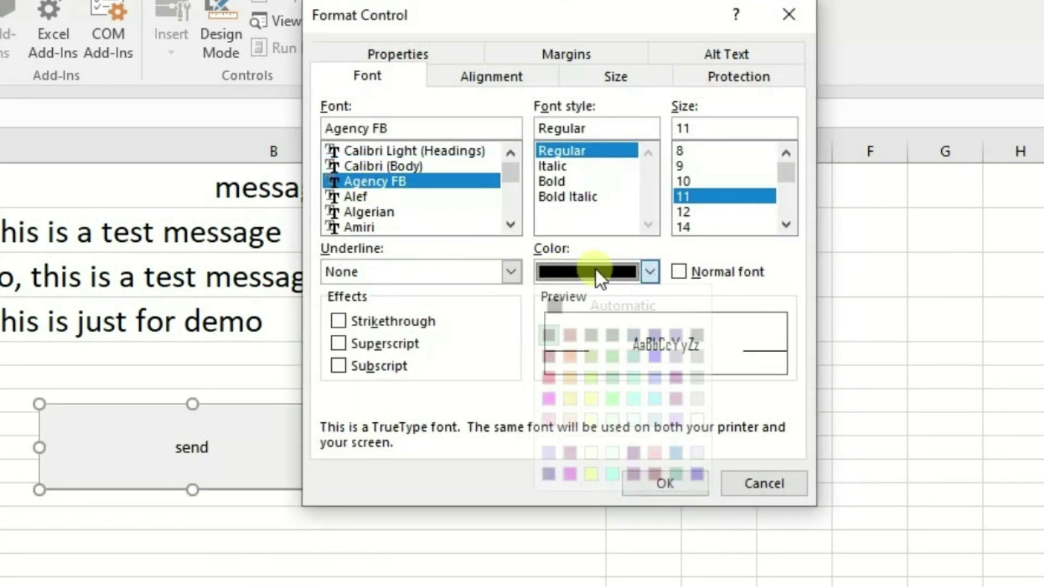
{"action": "left_click", "coordinate": [550, 379]}
{"action": "left_click", "coordinate": [563, 180]}
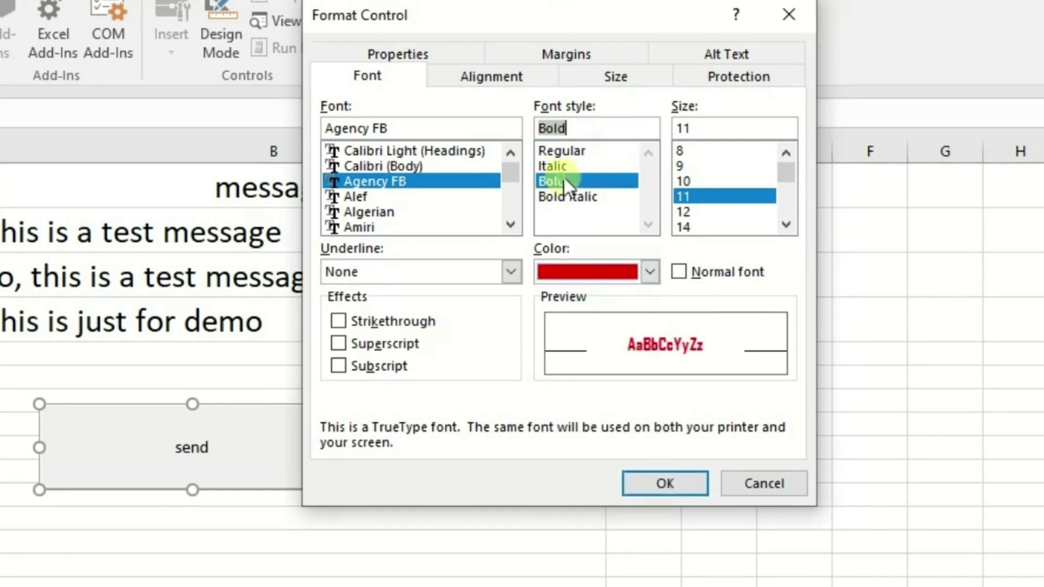
{"action": "left_click", "coordinate": [684, 227]}
{"action": "scroll", "coordinate": [686, 230], "scroll_direction": "down", "scroll_amount": 3}
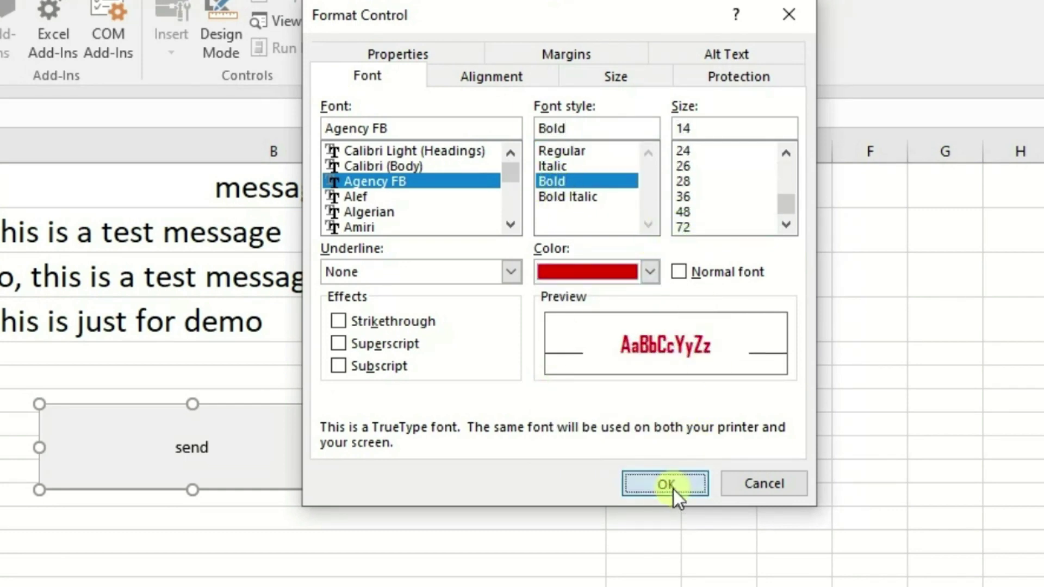
{"action": "left_click", "coordinate": [673, 488]}
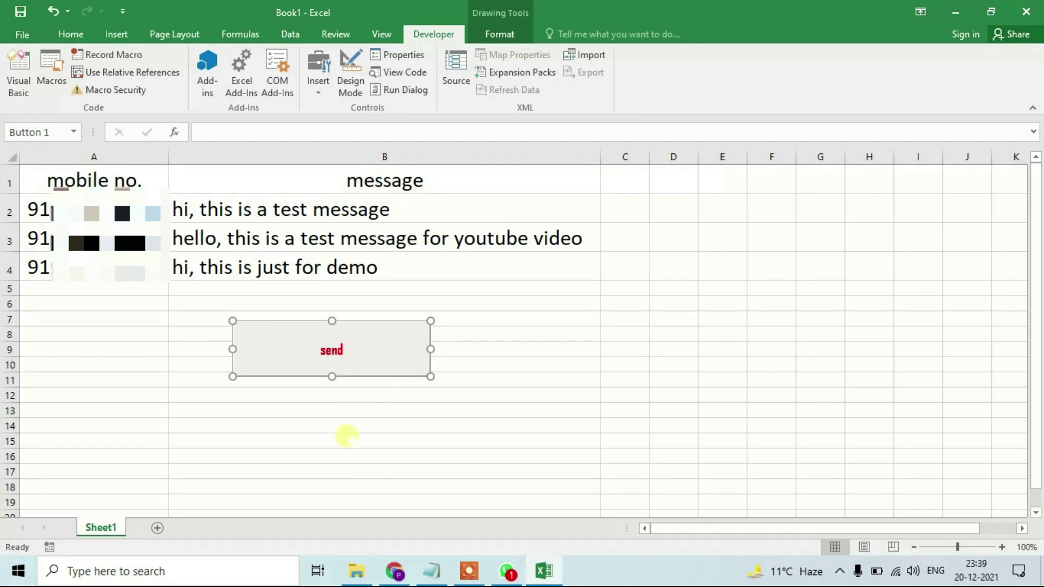
Test the send button, open the subscript error in Debug, then stop the debugger.
{"action": "left_click", "coordinate": [347, 435]}
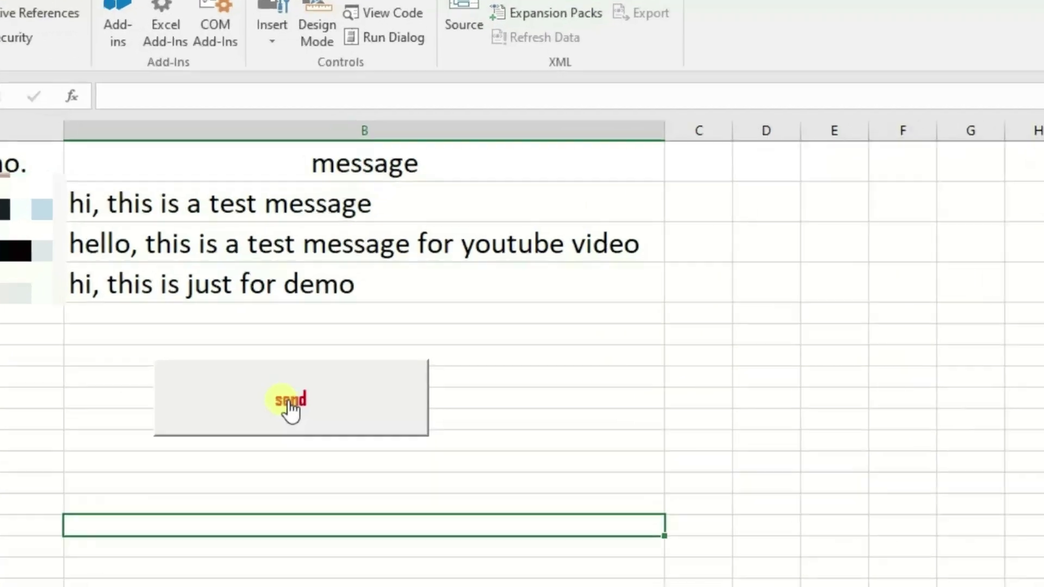
{"action": "left_click", "coordinate": [332, 358]}
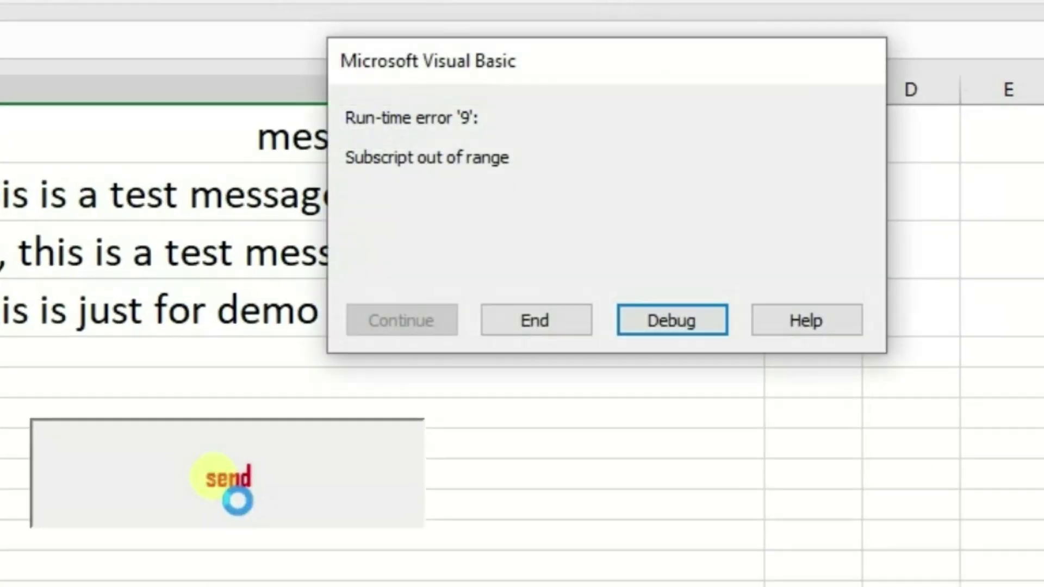
{"action": "left_click", "coordinate": [644, 325]}
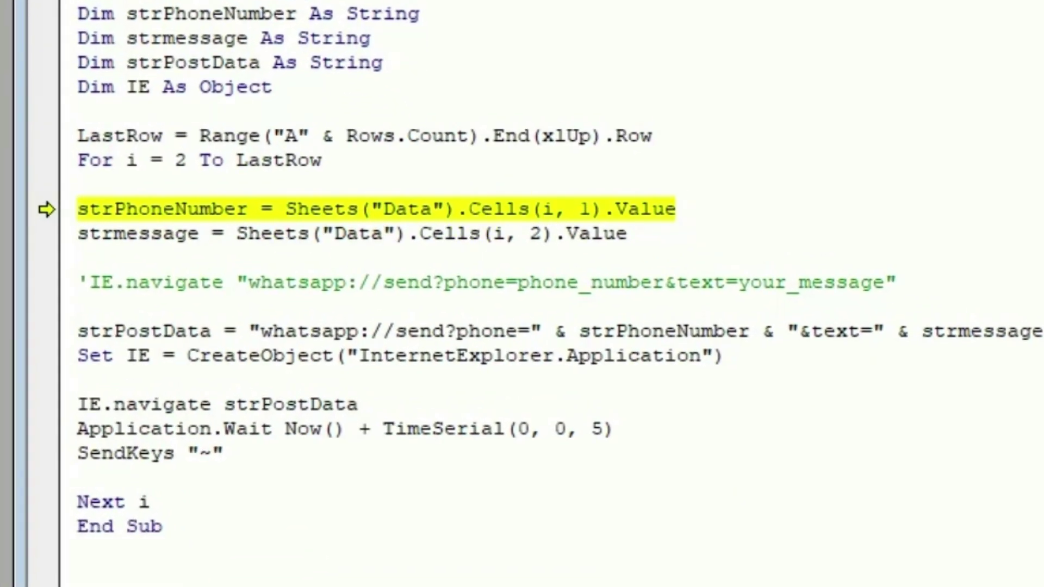
{"action": "left_click", "coordinate": [341, 471]}
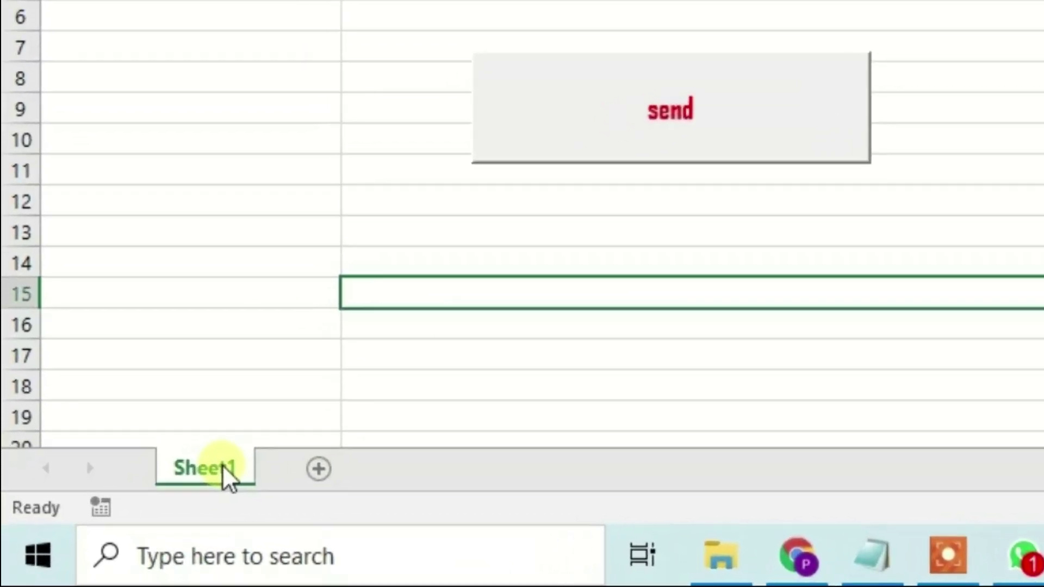
Rename the Sheet1 tab to 'Data' and run the send macro again.
{"action": "double_click", "coordinate": [274, 438]}
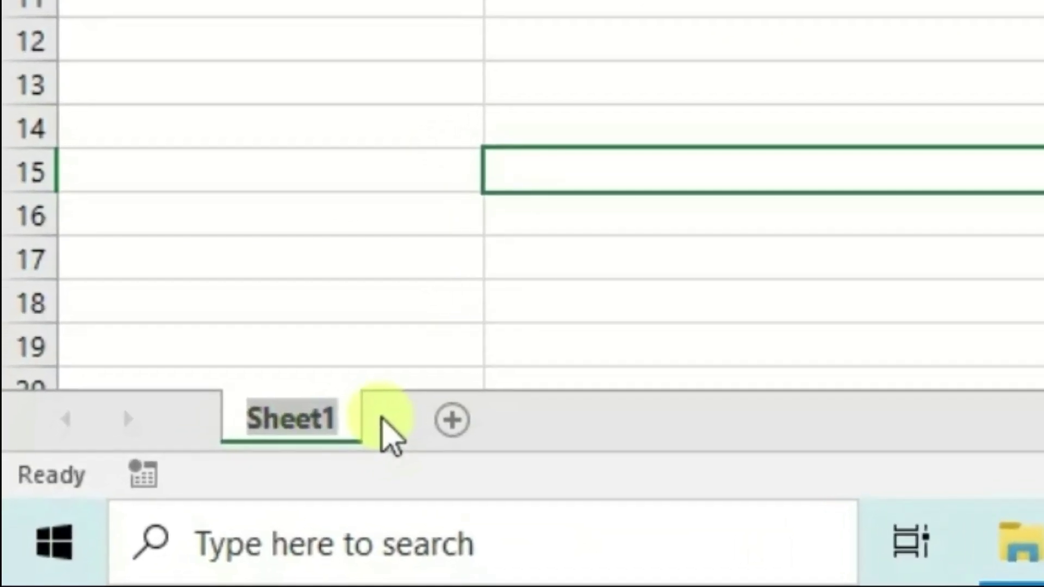
{"action": "type", "text": "Data"}
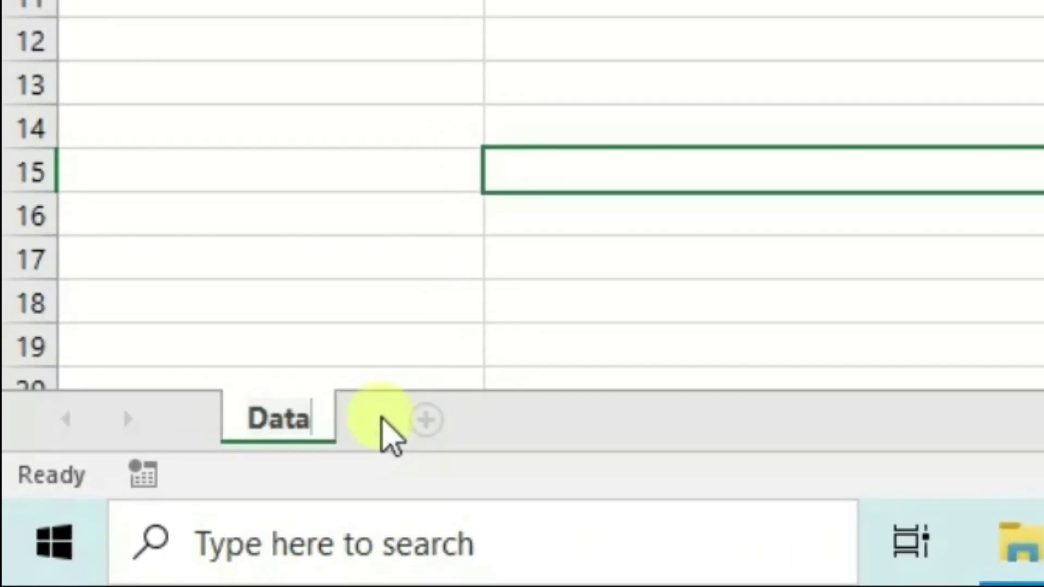
{"action": "key", "text": "Return"}
{"action": "left_click", "coordinate": [171, 471]}
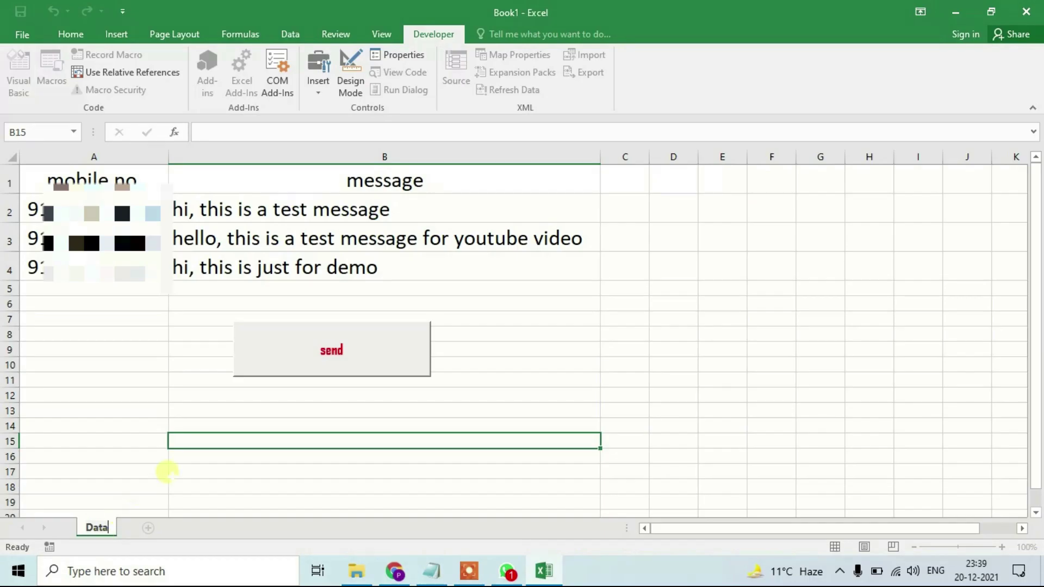
{"action": "left_click", "coordinate": [340, 359]}
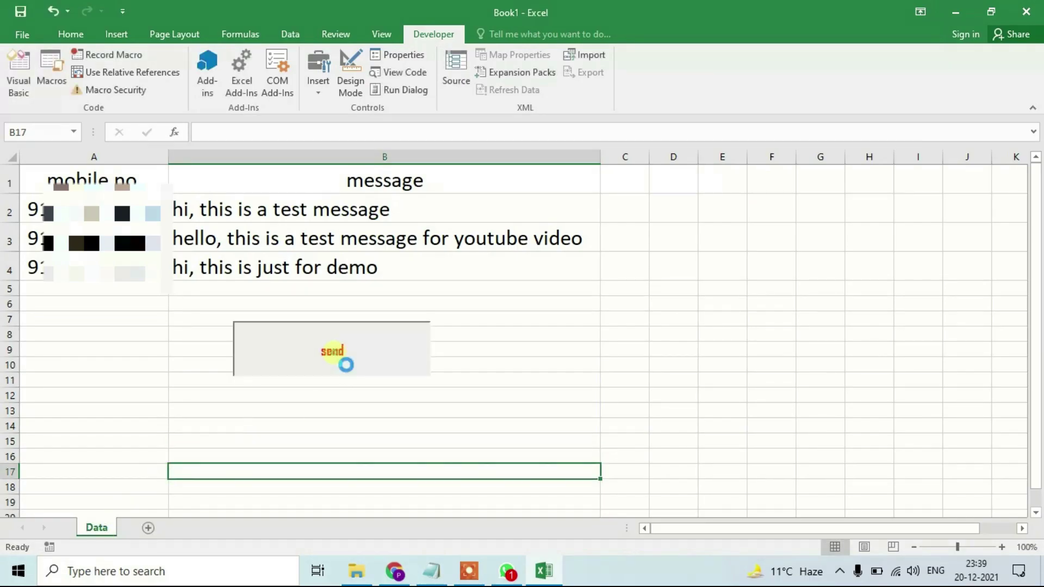
Allow WhatsApp to open for all three messages, then minimise it back to the Excel sheet.
{"action": "left_click", "coordinate": [553, 303]}
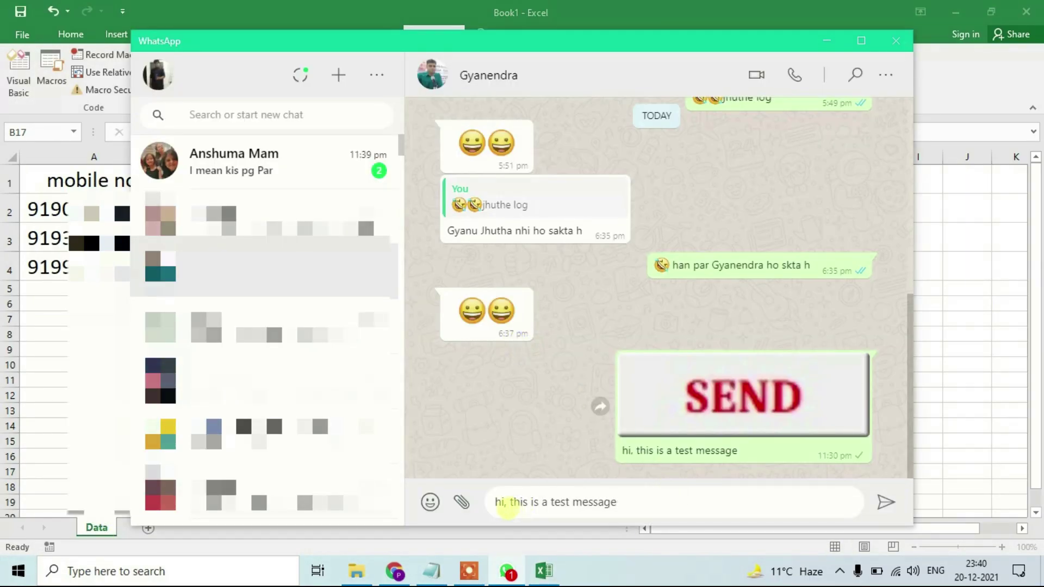
{"action": "left_click", "coordinate": [553, 305]}
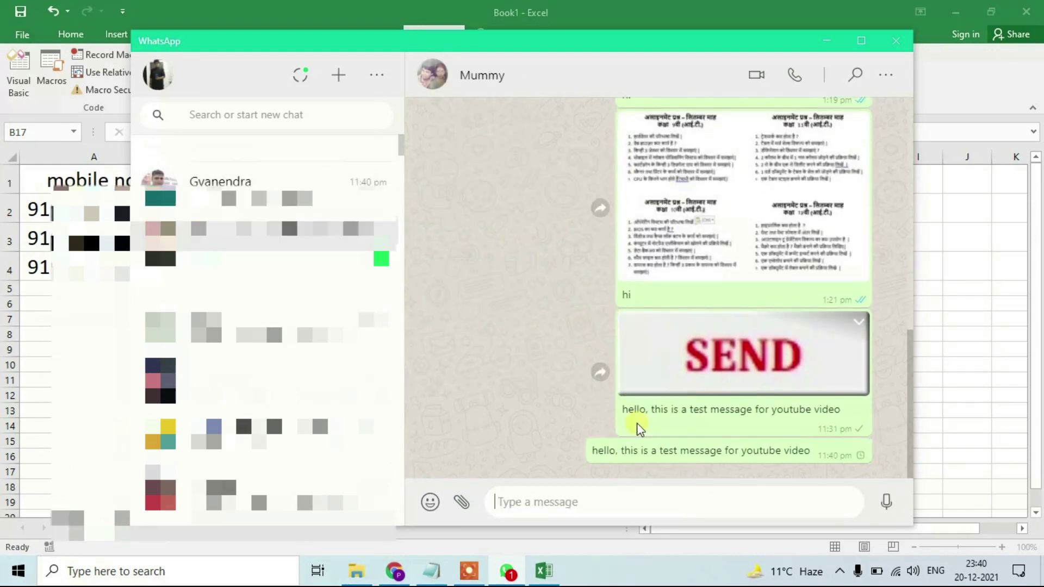
{"action": "left_click", "coordinate": [549, 309]}
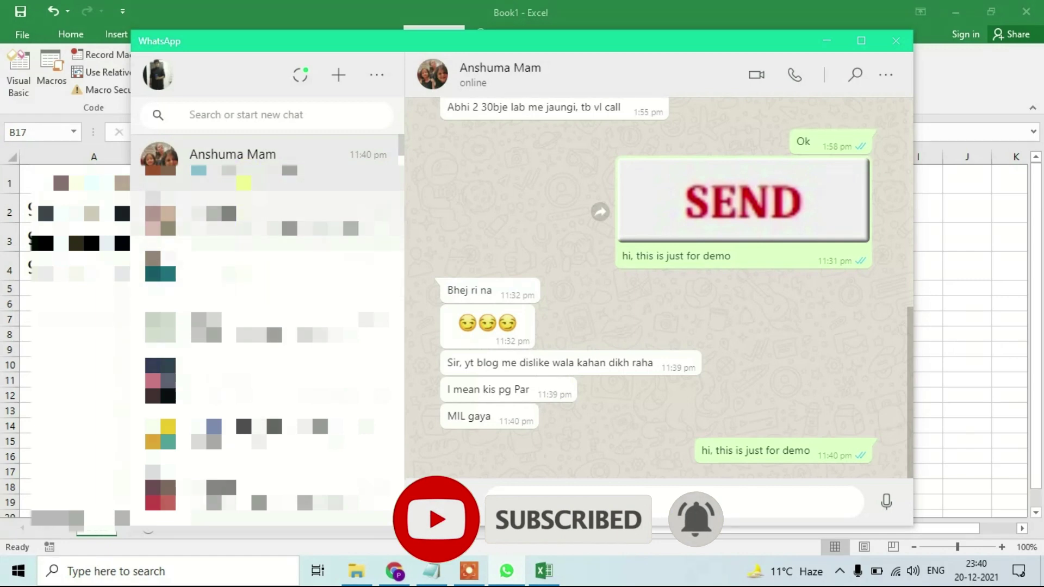
{"action": "left_click", "coordinate": [830, 41]}
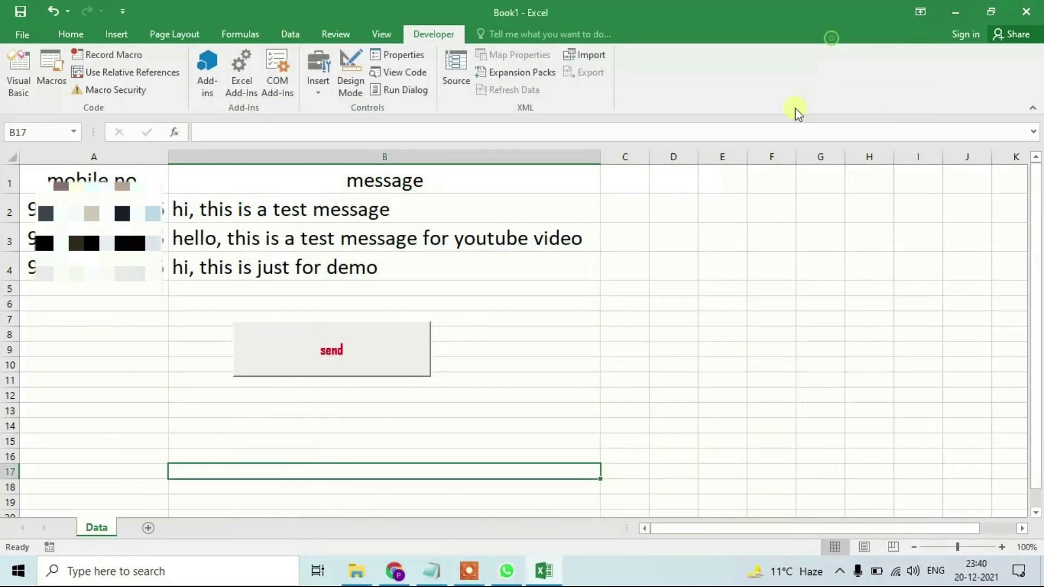
{"action": "left_click", "coordinate": [489, 394]}
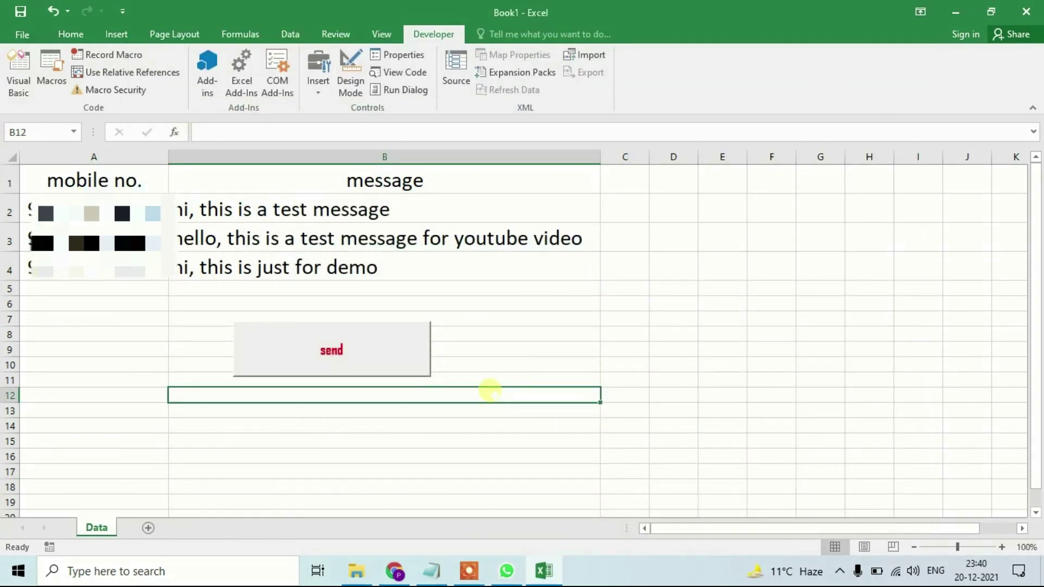
{"action": "left_click", "coordinate": [340, 358]}
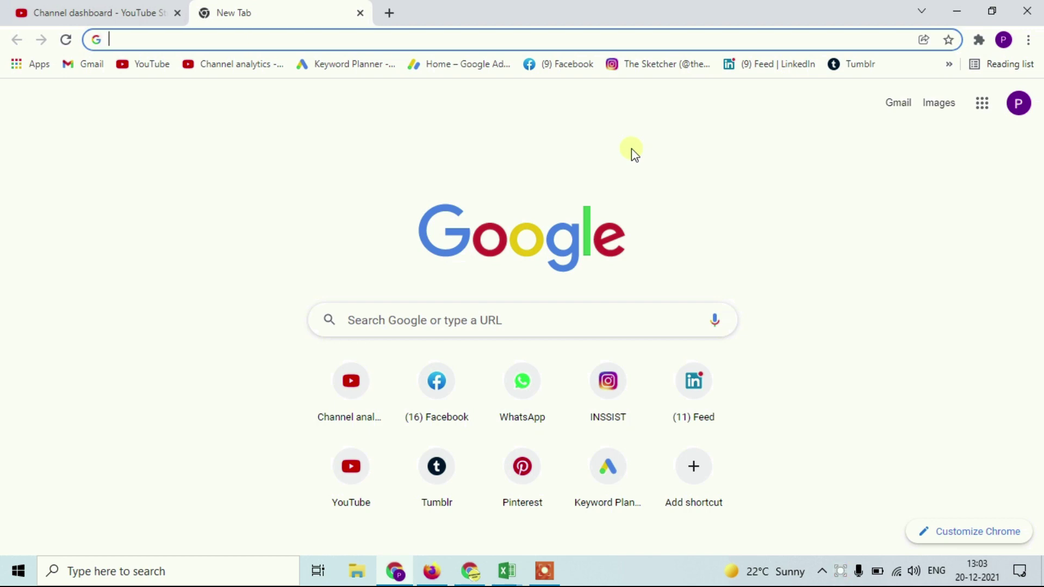
Search 'whatsapp download' and open the official whatsapp.com/download page.
{"action": "type", "text": "what"}
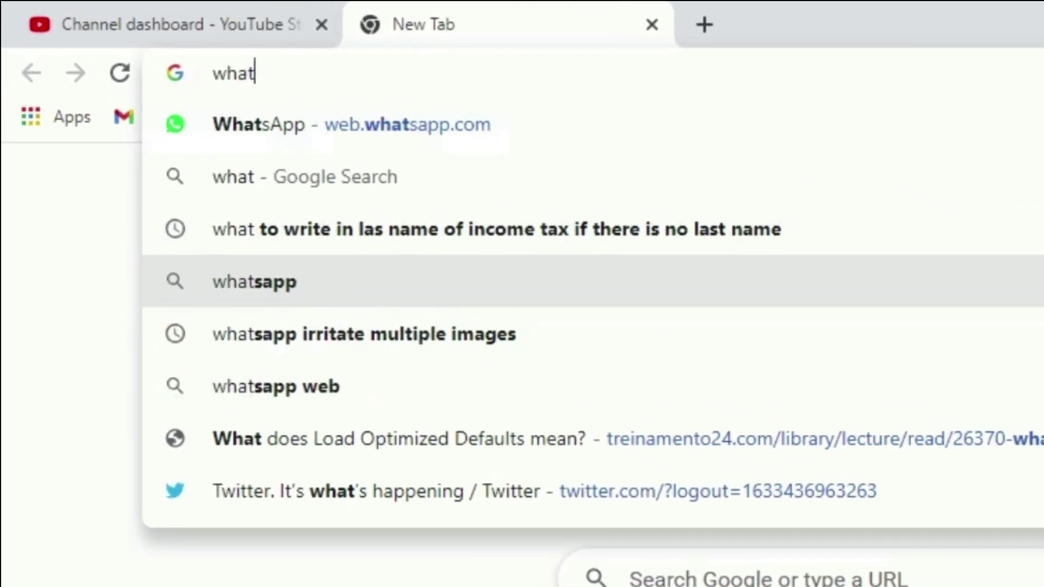
{"action": "type", "text": "d]"}
{"action": "key", "text": "BackSpace"}
{"action": "key", "text": "BackSpace"}
{"action": "left_click", "coordinate": [249, 443]}
{"action": "left_click", "coordinate": [326, 468]}
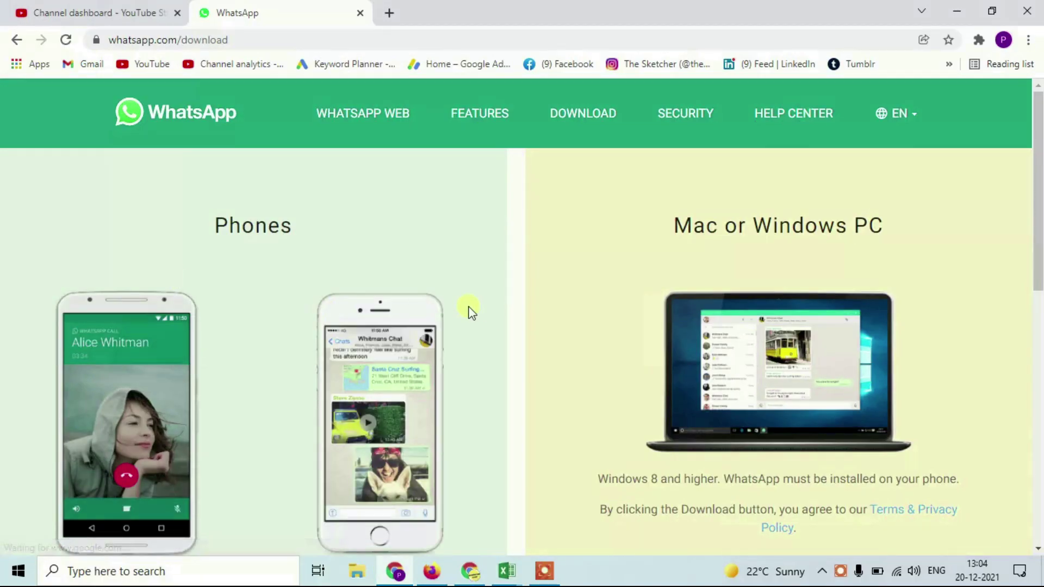
Download the WhatsApp desktop installer for Windows from that page.
{"action": "scroll", "coordinate": [176, 384], "scroll_direction": "down", "scroll_amount": 4}
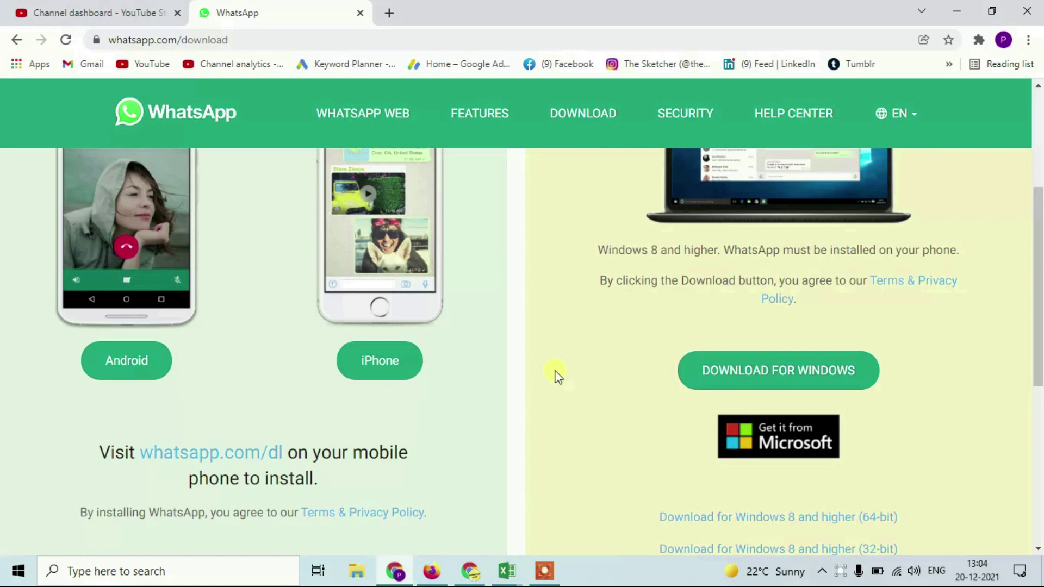
{"action": "scroll", "coordinate": [688, 372], "scroll_direction": "up", "scroll_amount": 2}
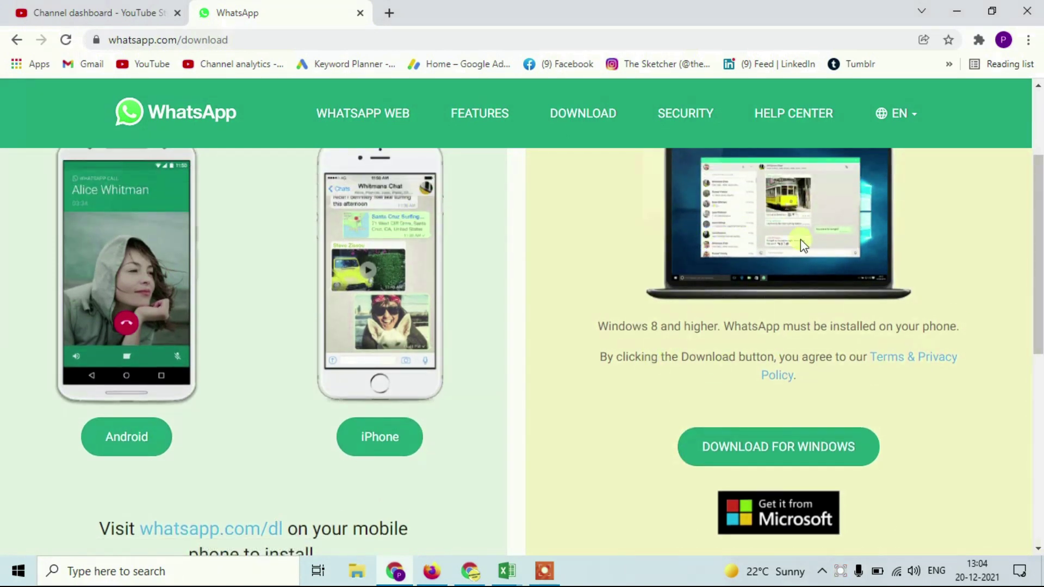
{"action": "scroll", "coordinate": [783, 449], "scroll_direction": "down", "scroll_amount": 2}
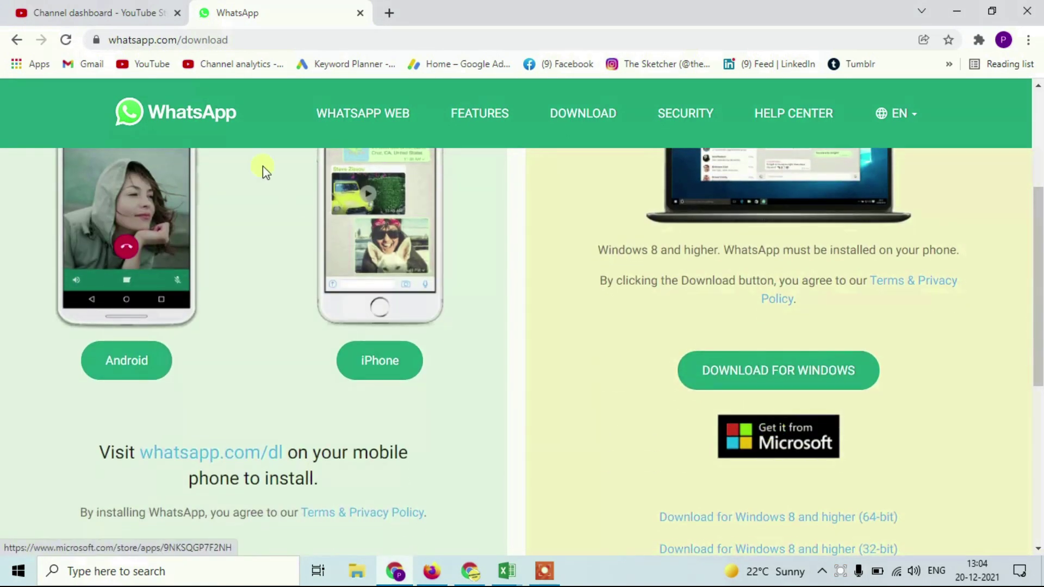
{"action": "left_click", "coordinate": [790, 378]}
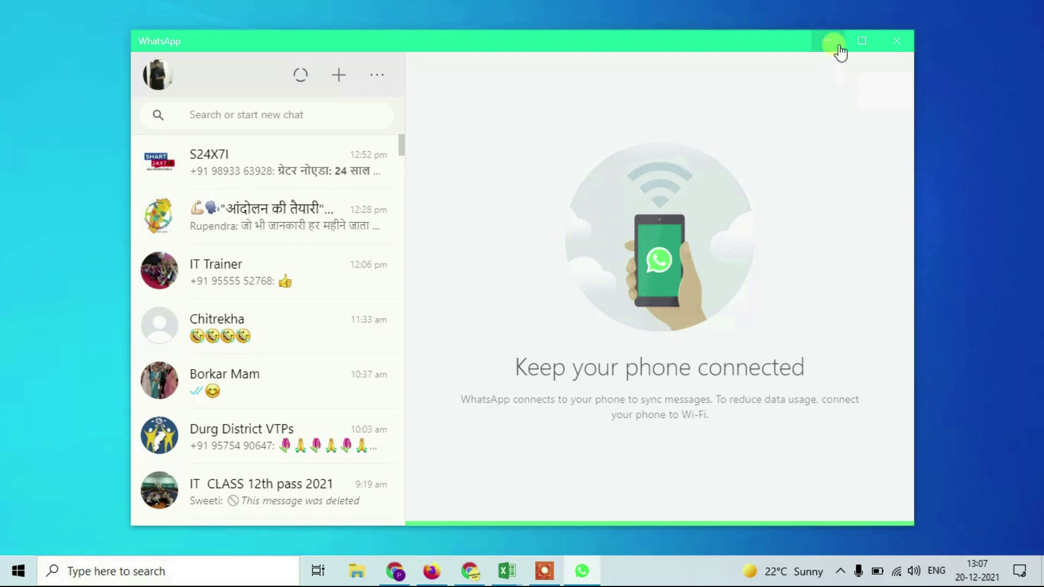
Close the linked WhatsApp desktop window to return to the Windows desktop.
{"action": "left_click", "coordinate": [896, 41]}
{"action": "mouse_move", "coordinate": [507, 570]}
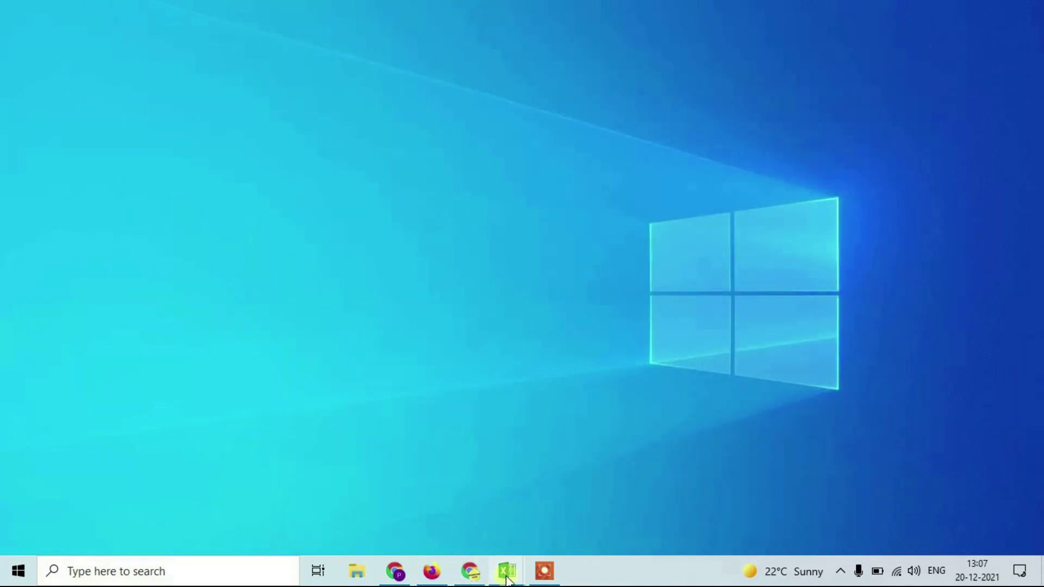